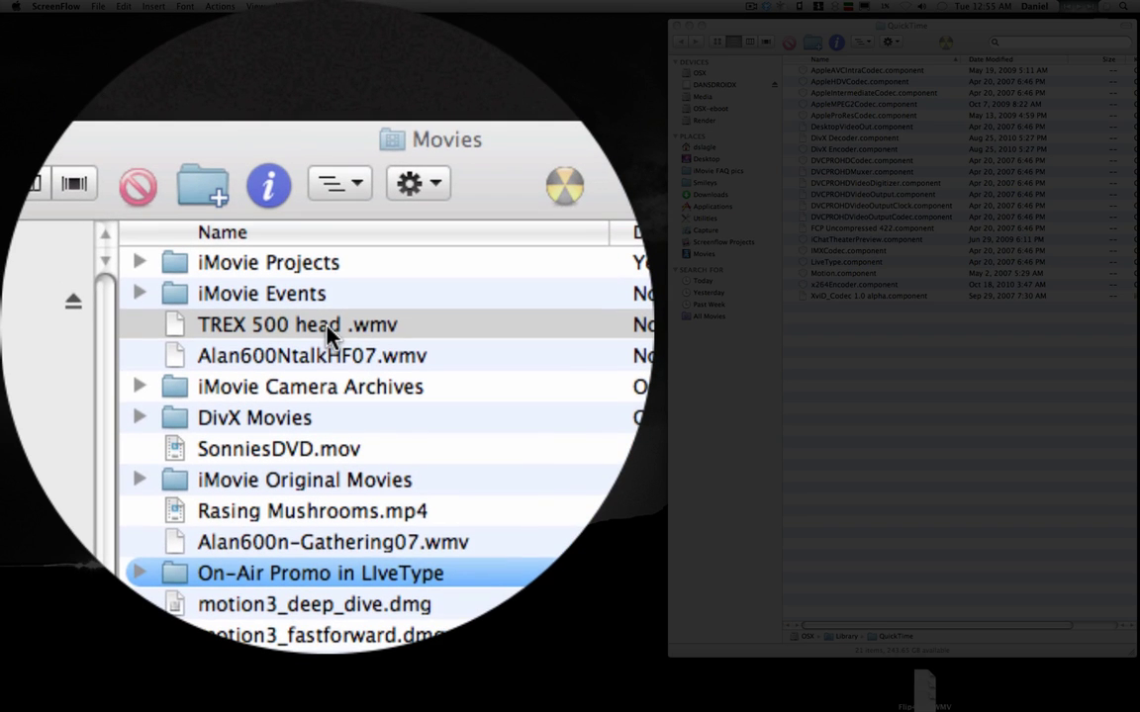
Try opening TREX 500 head .wmv in QuickTime Player 7 and dismiss the not-a-movie error
right_click(330, 336)
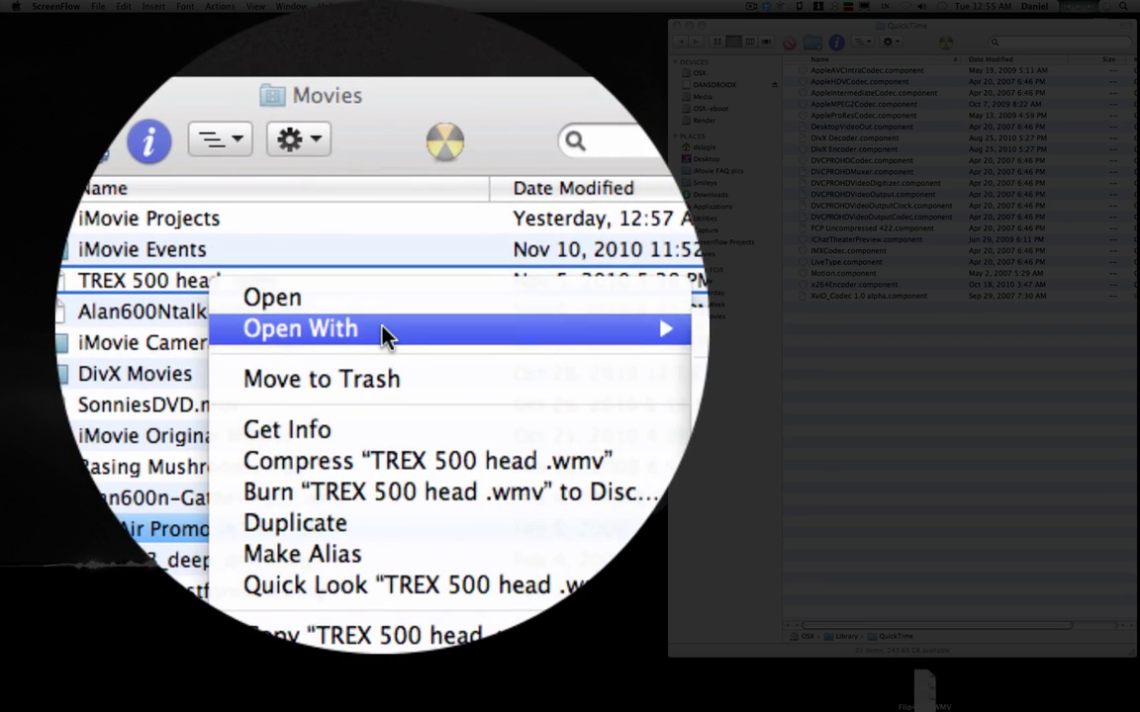
mouse_move(379, 341)
click(534, 337)
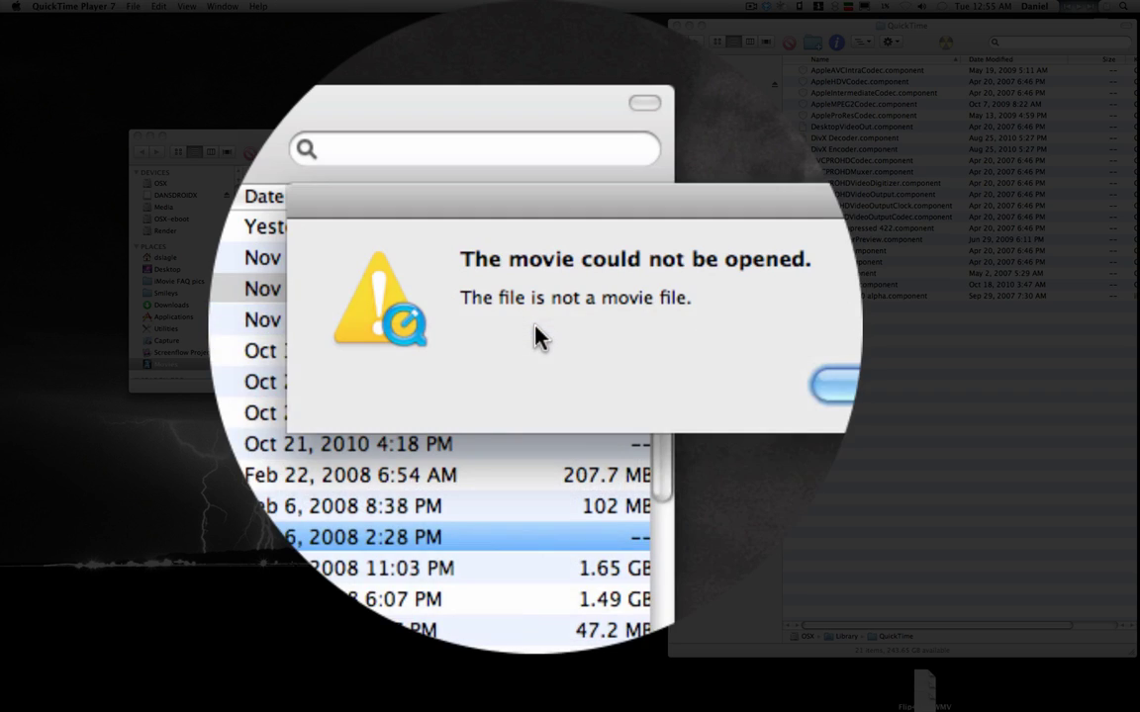
key(Return)
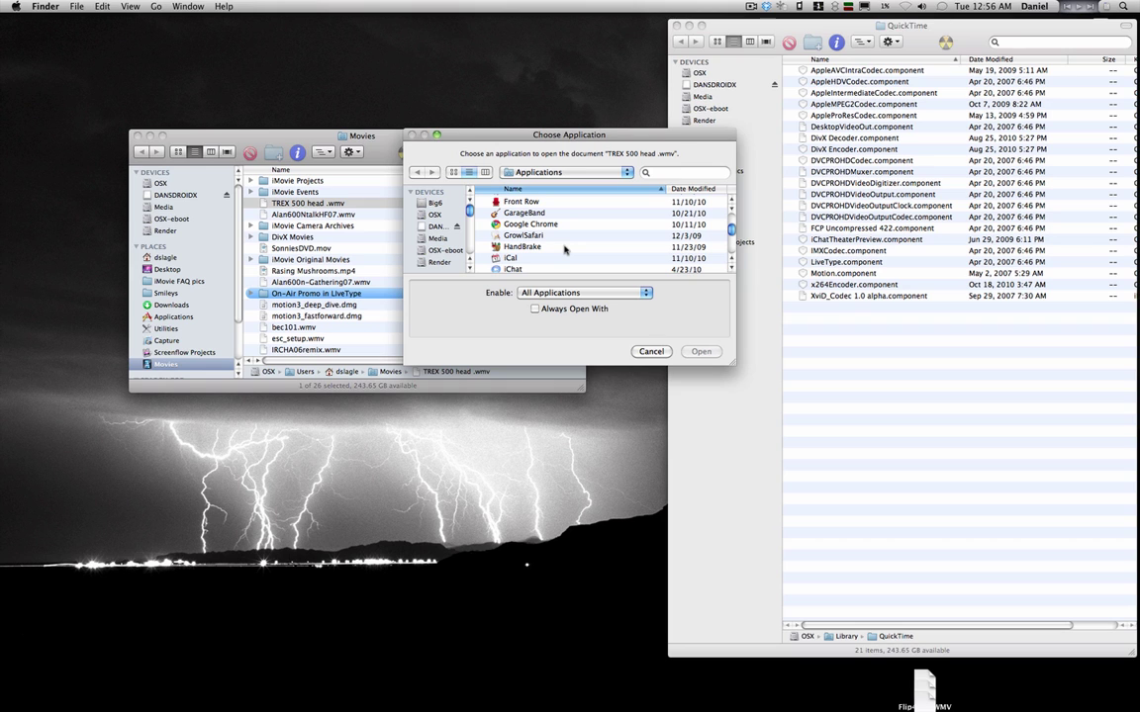
Choose HandBrake as the application to open TREX 500 head .wmv
click(549, 238)
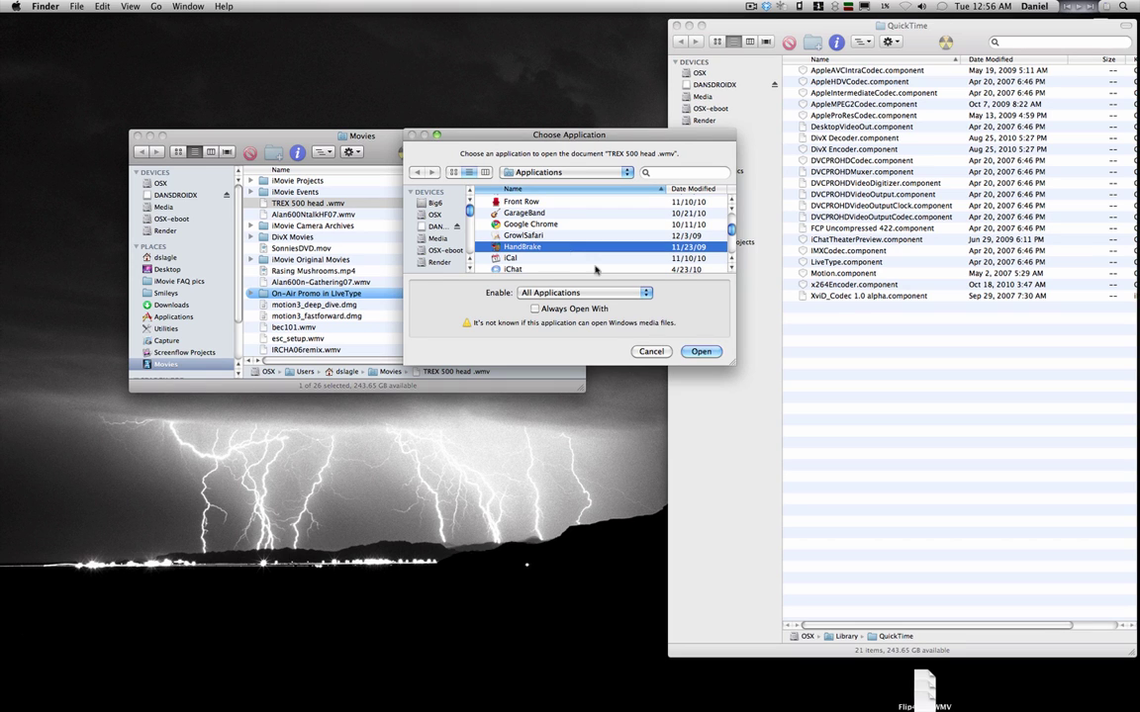
click(701, 351)
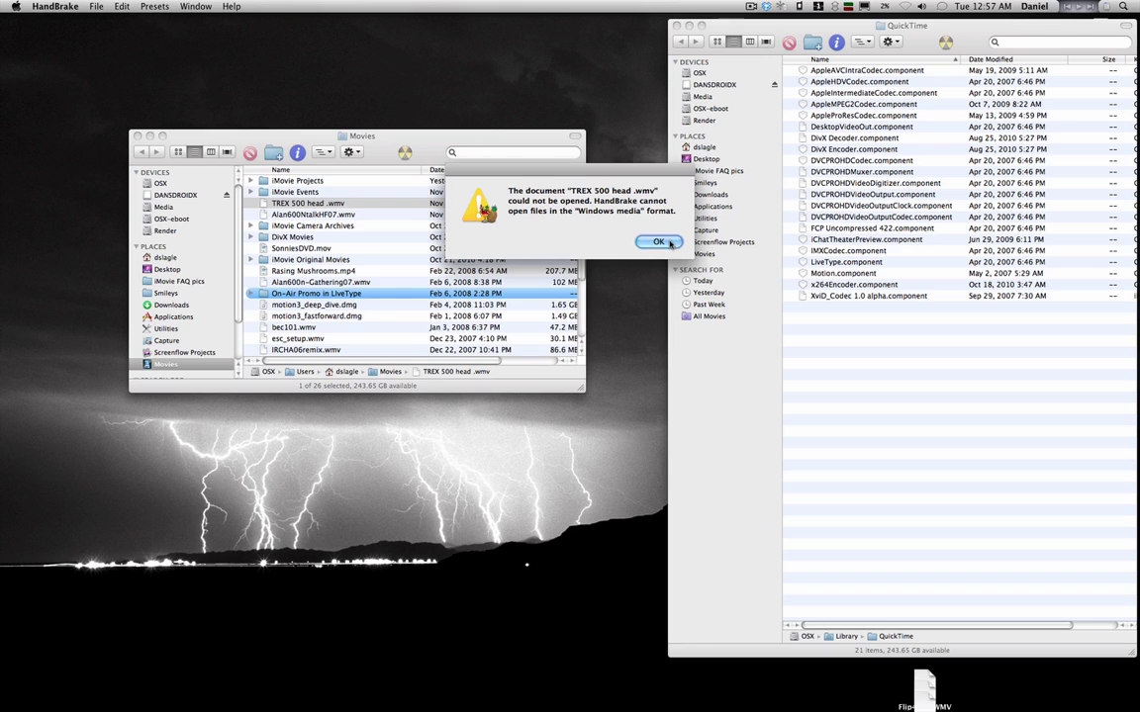
Dismiss HandBrake's alert and load TREX 500 head .wmv from Movies as the source
click(853, 304)
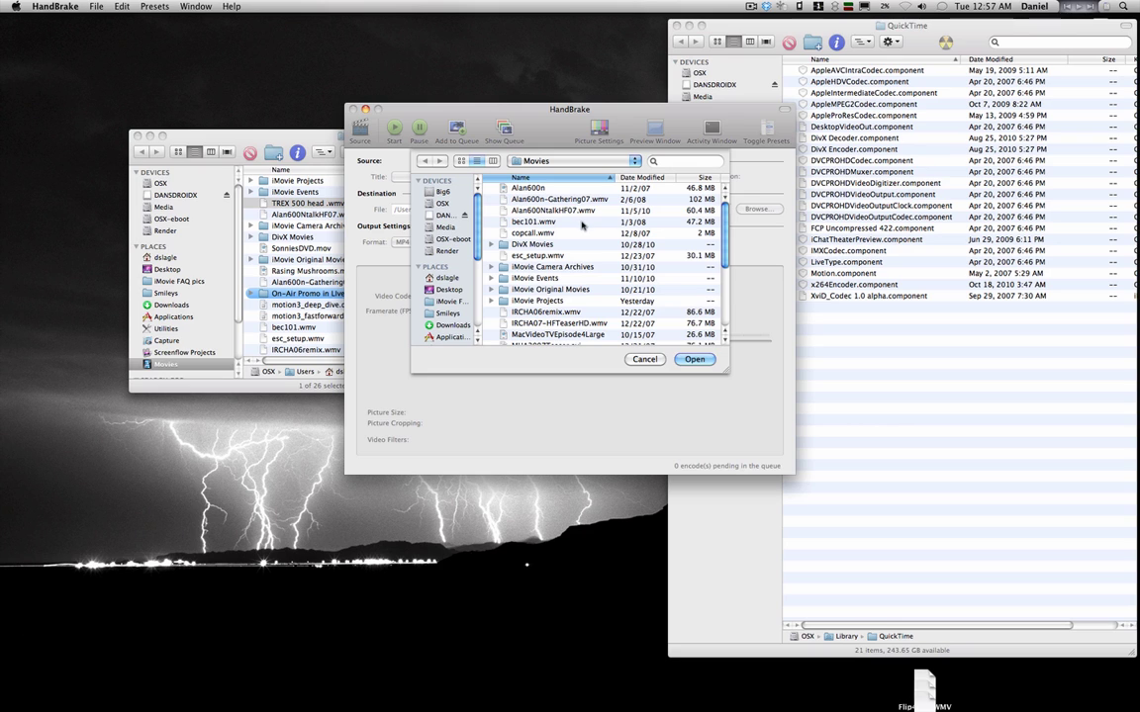
scroll(598, 191, down, 1)
scroll(598, 191, down, 5)
key(o)
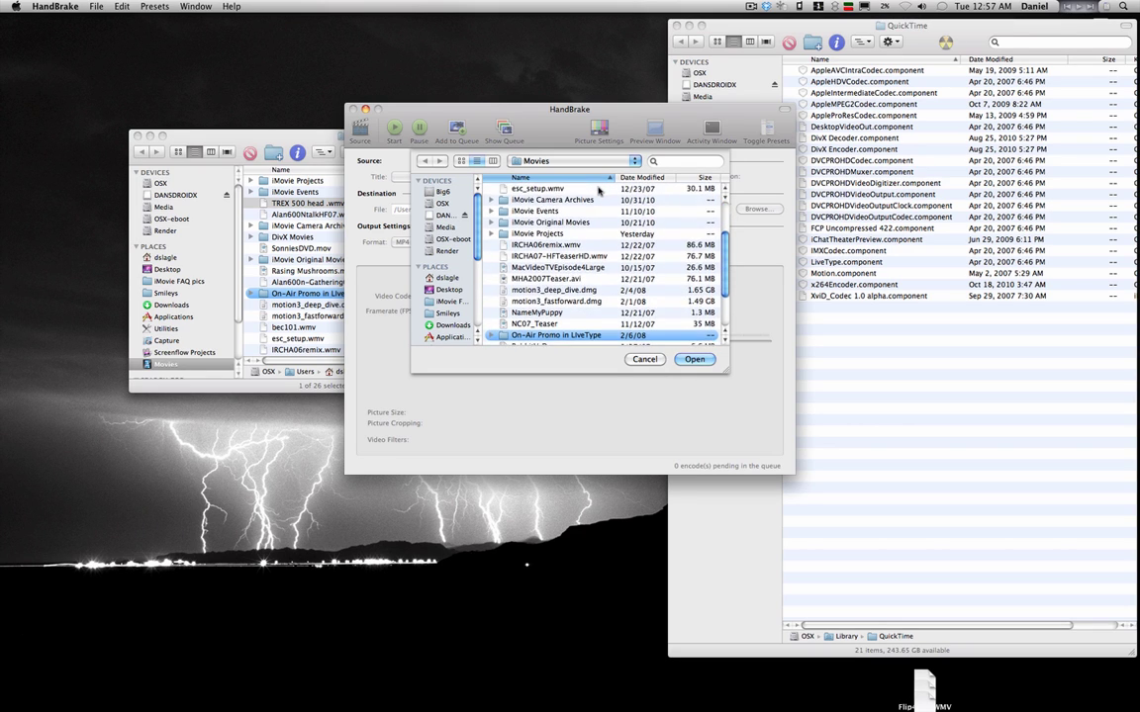
scroll(598, 191, down, 3)
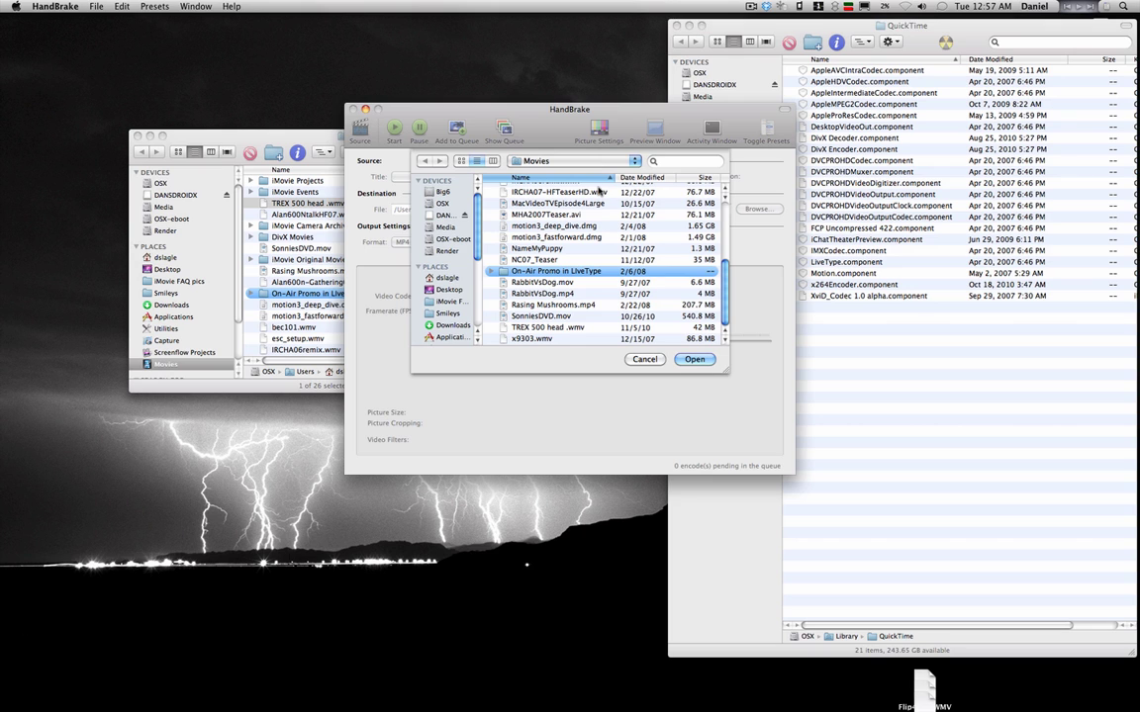
double_click(591, 327)
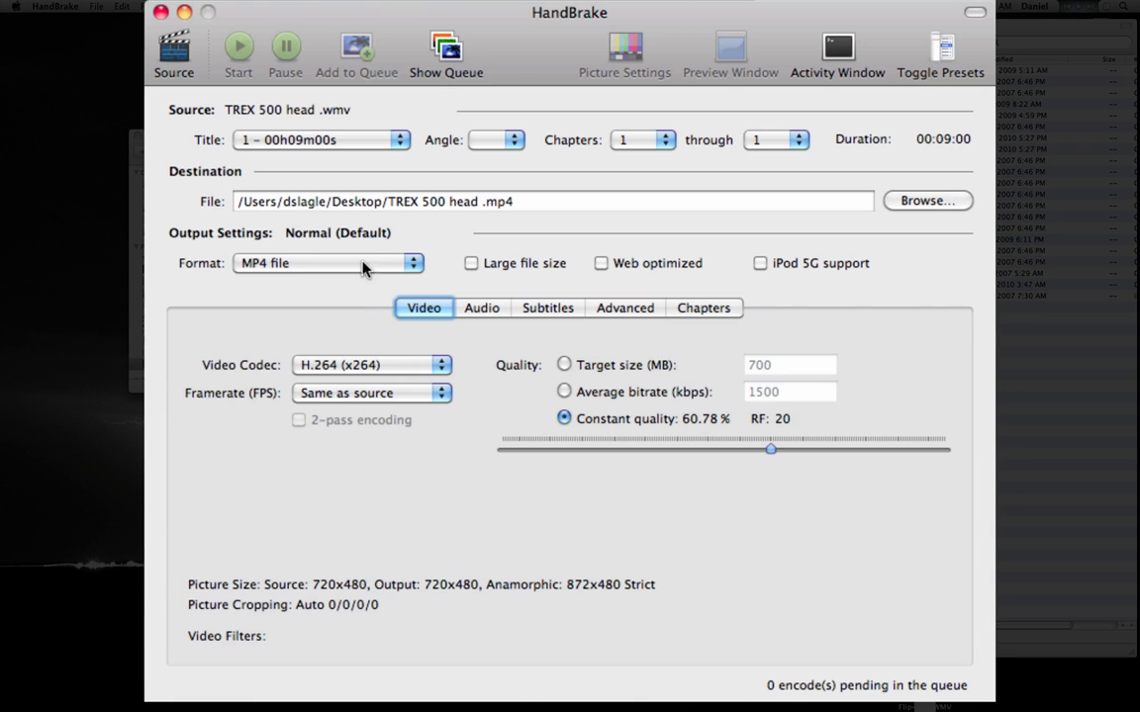
Keep MP4 format, enable Large file size, and encode, overwriting the existing TREX 500 head .mp4
click(362, 264)
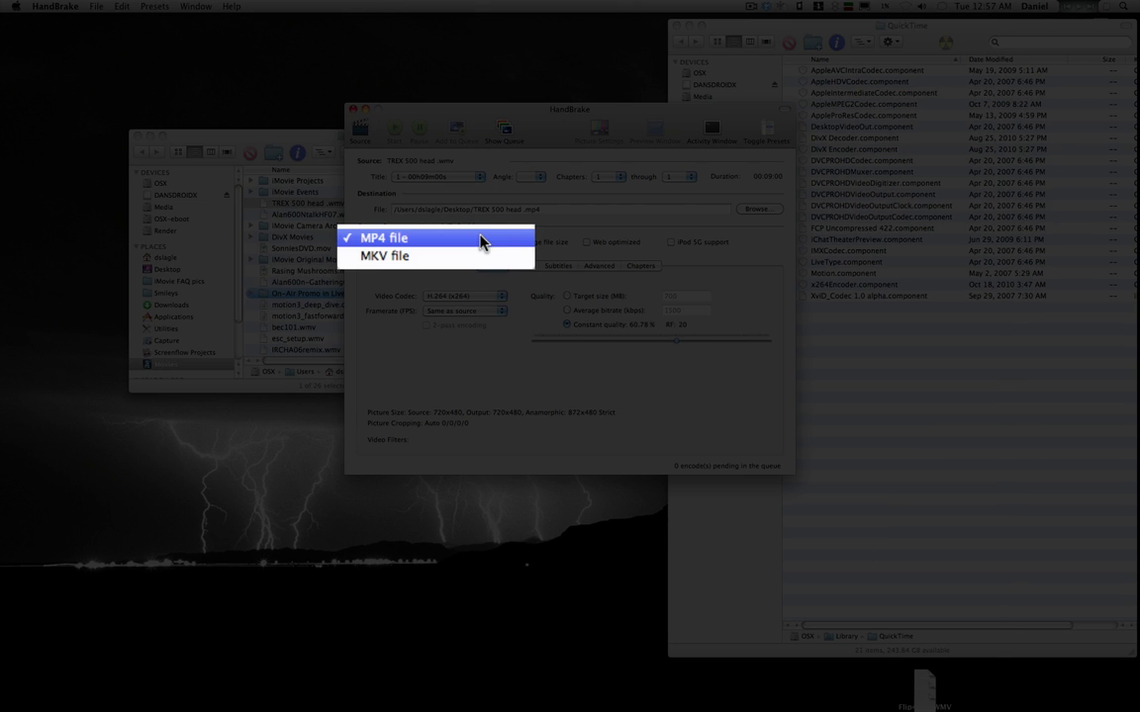
click(481, 241)
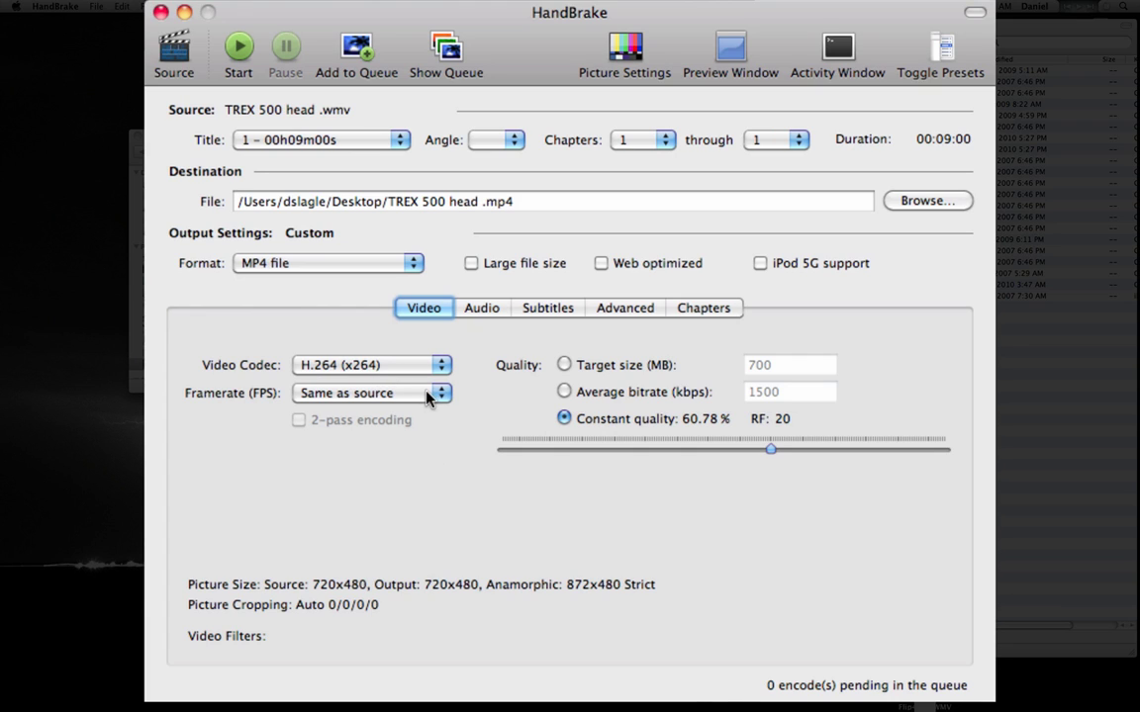
click(472, 265)
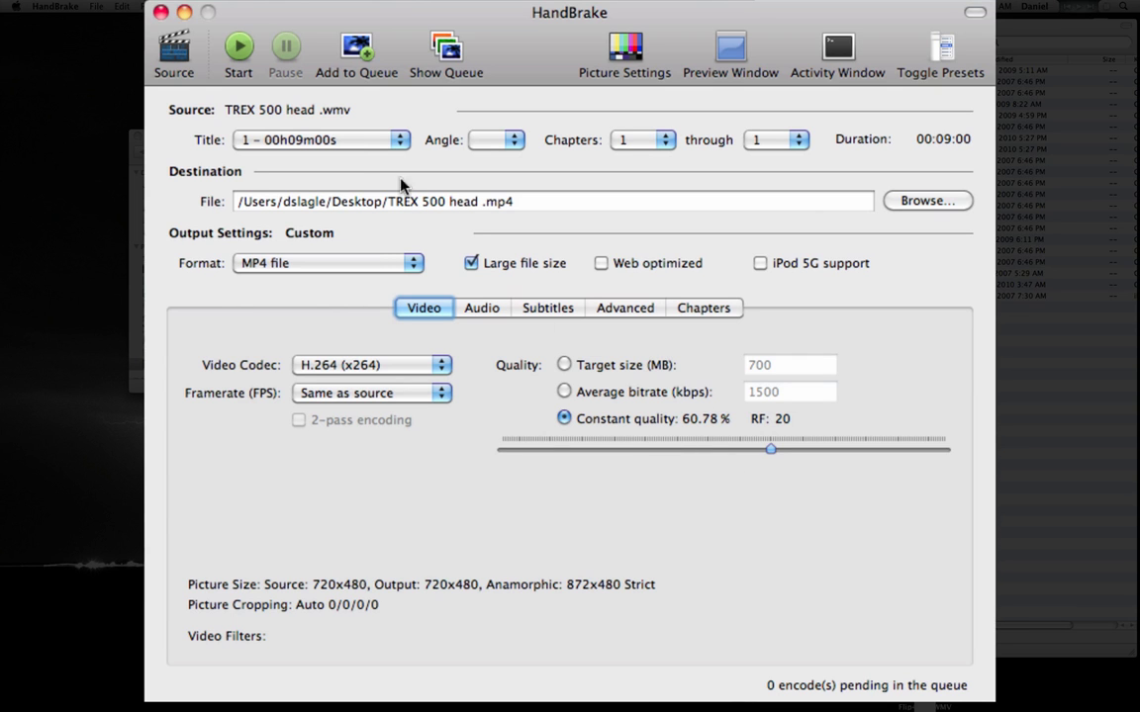
click(238, 50)
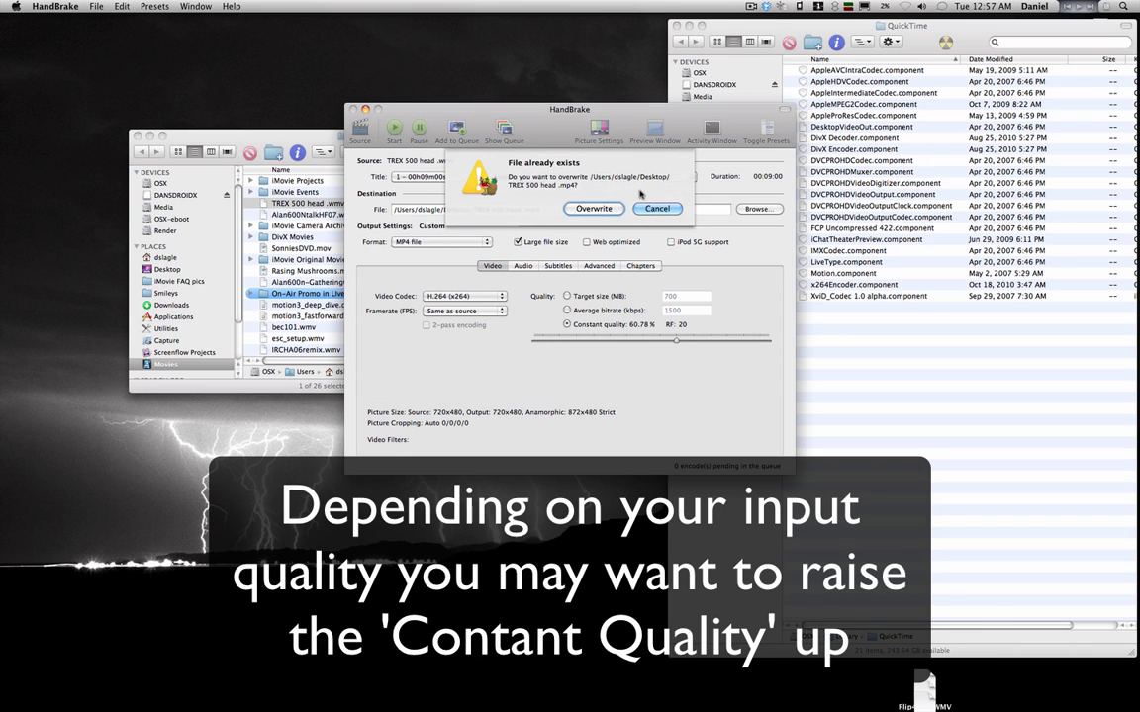
click(595, 208)
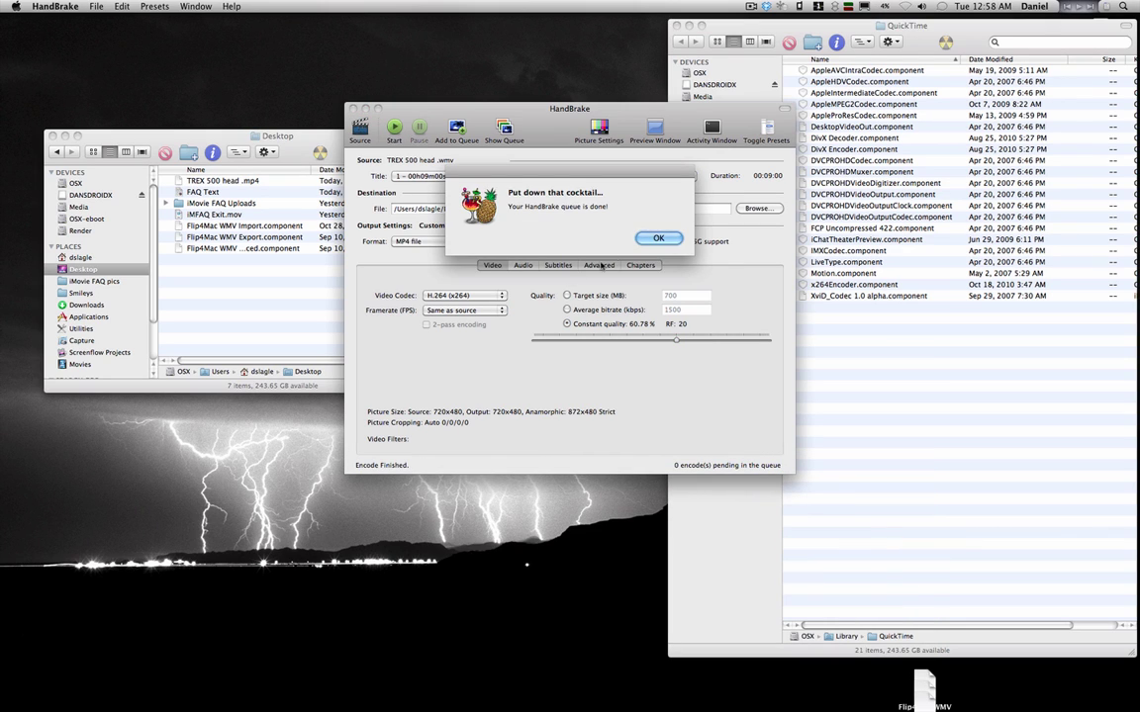
Dismiss the finished notice and open the Desktop's TREX 500 head .mp4 in QuickTime Player
click(655, 240)
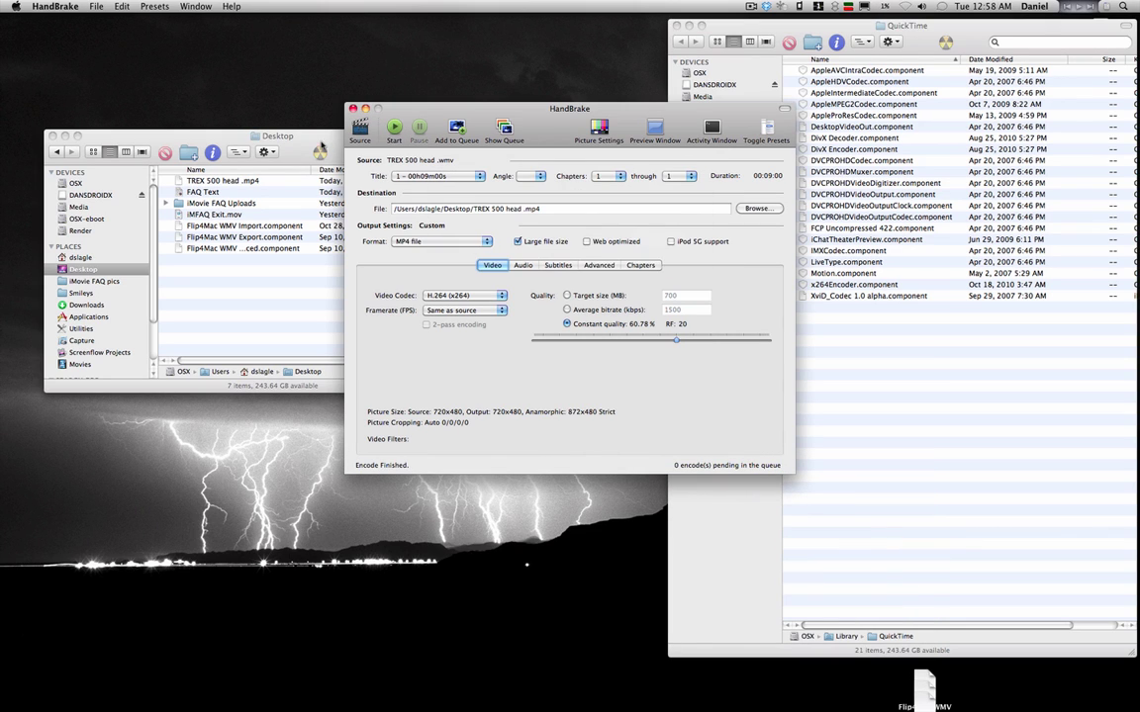
click(291, 130)
click(293, 181)
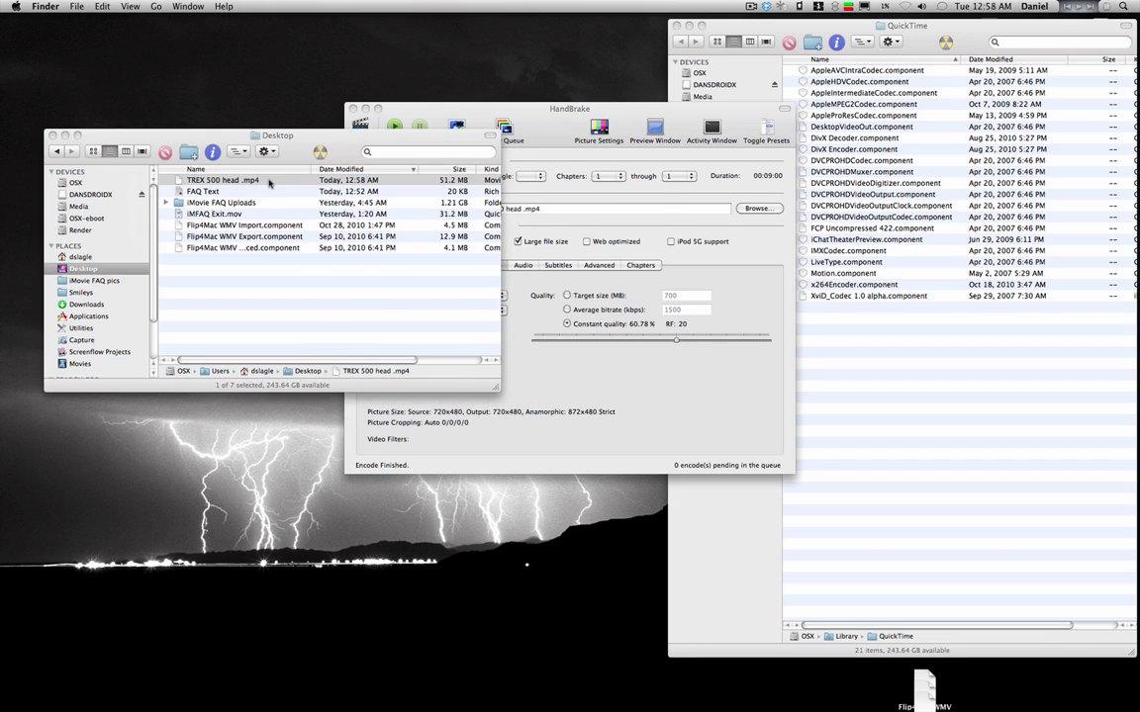
right_click(293, 182)
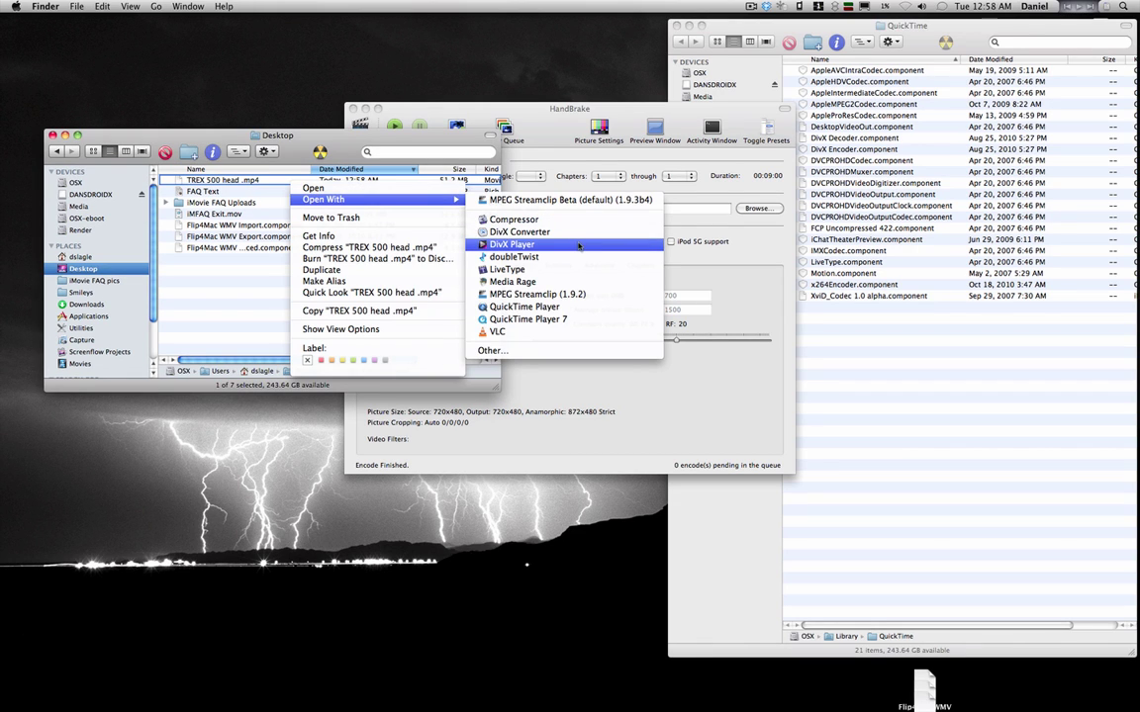
click(598, 311)
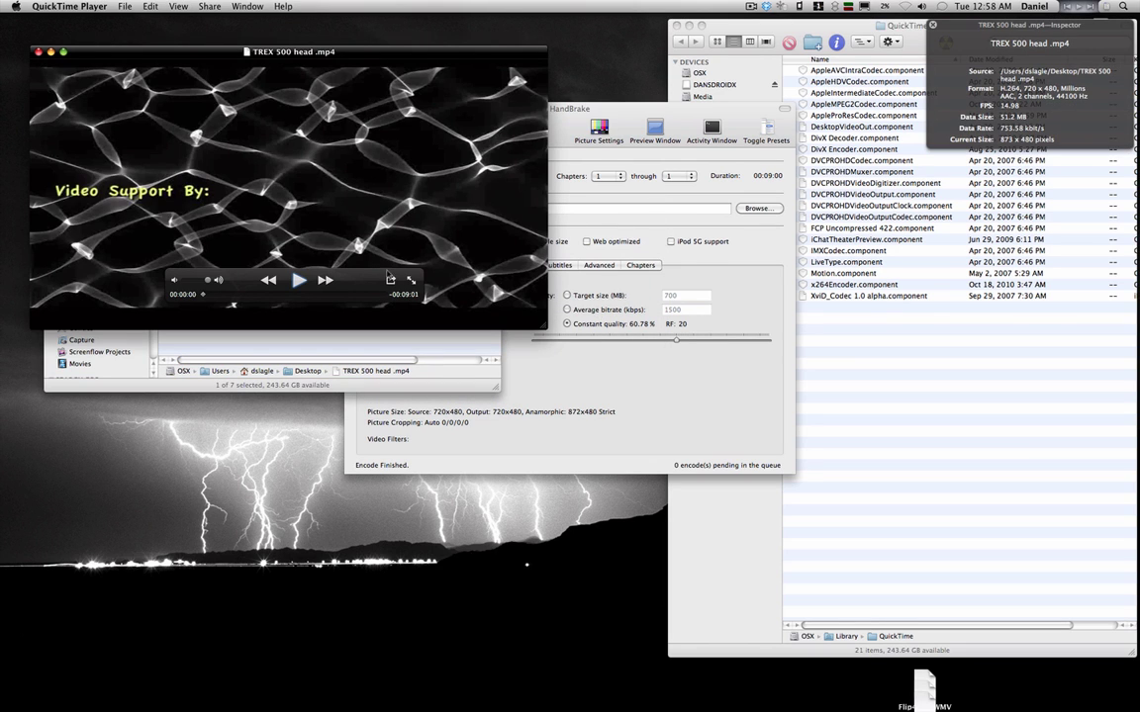
Play the movie, check its H.264 720 x 480 properties, then close it
click(298, 281)
click(299, 281)
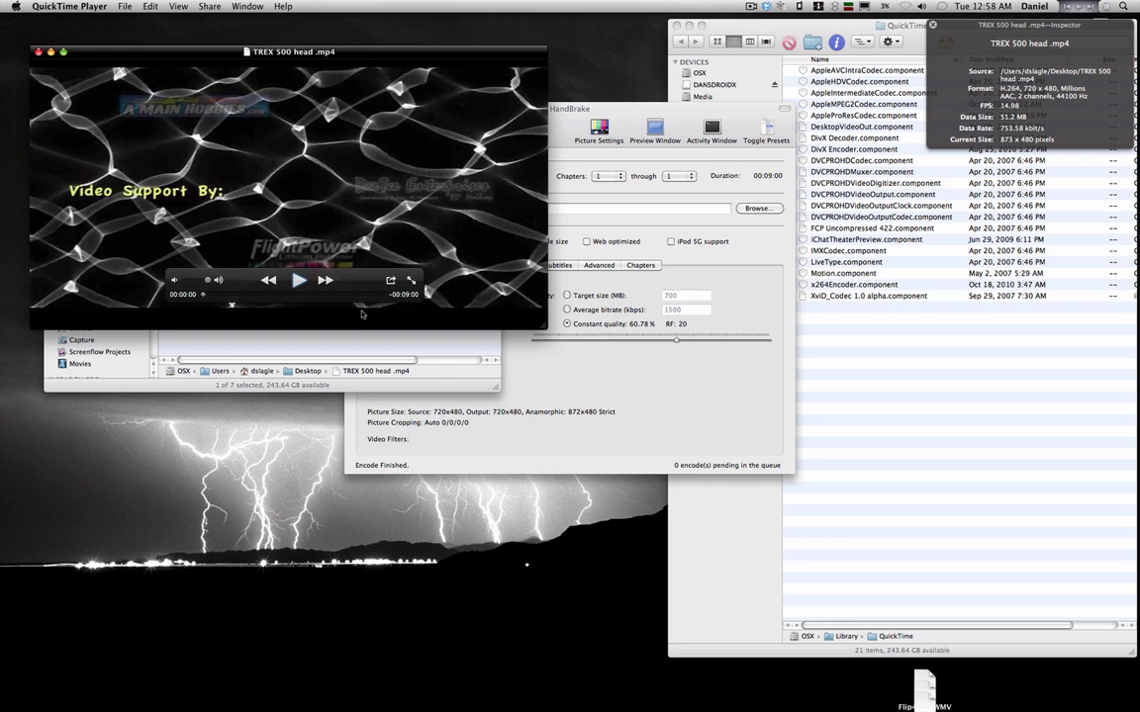
drag(973, 29, 243, 122)
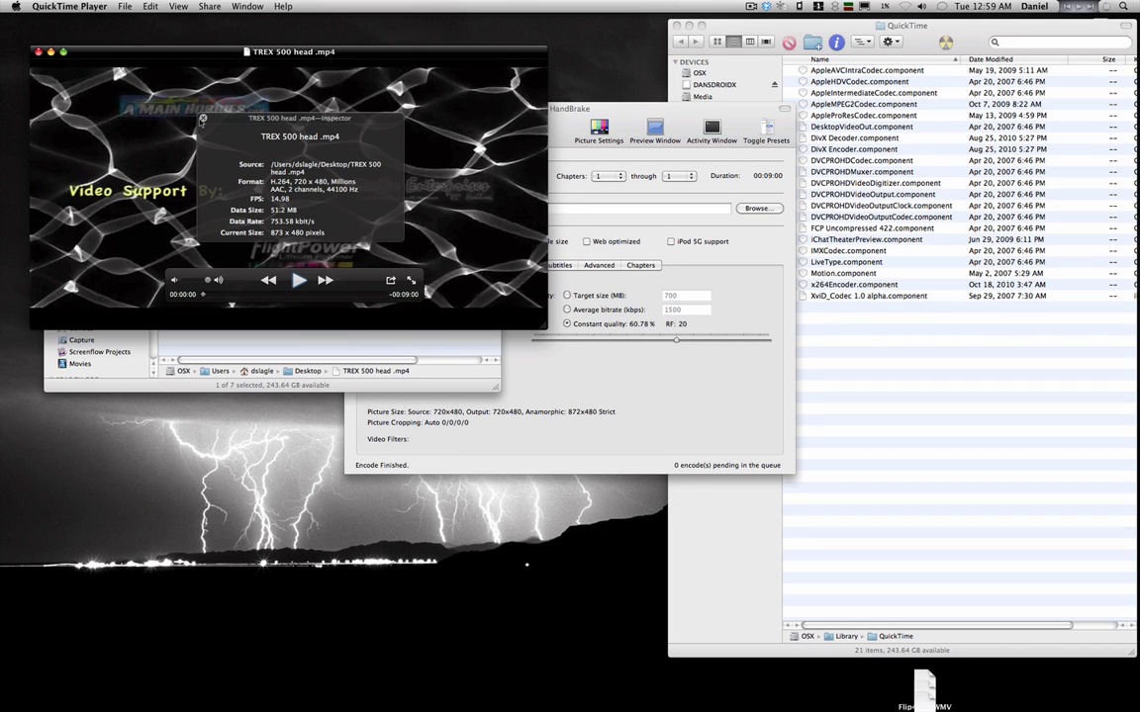
click(203, 118)
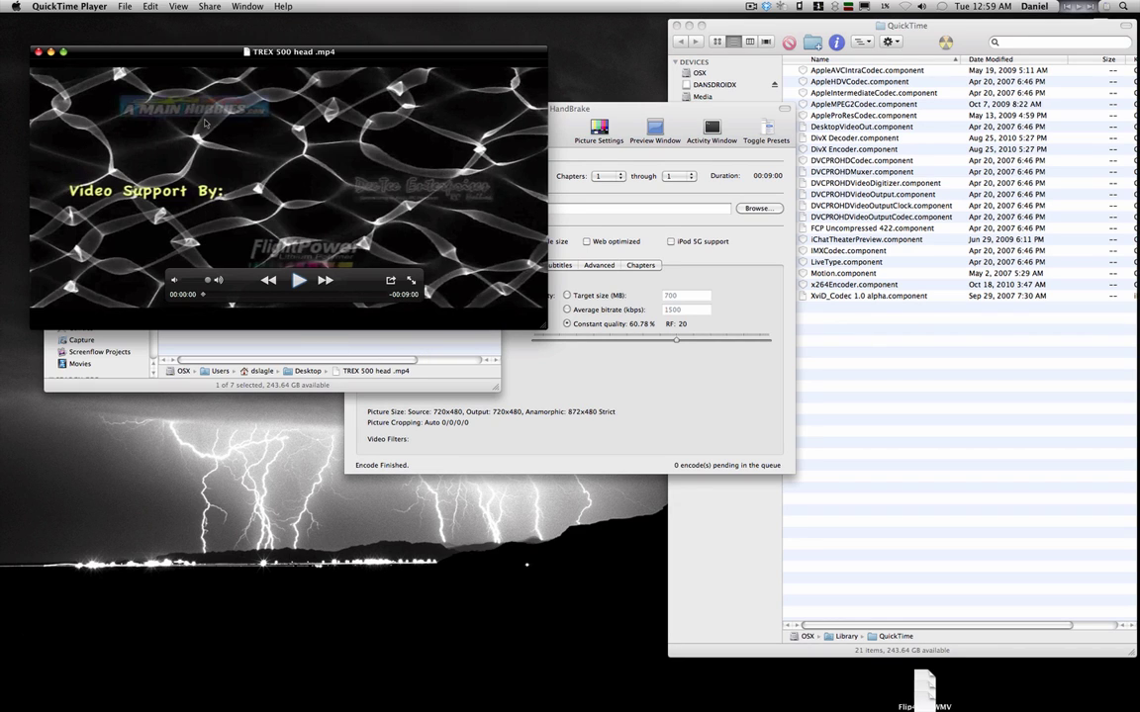
click(39, 52)
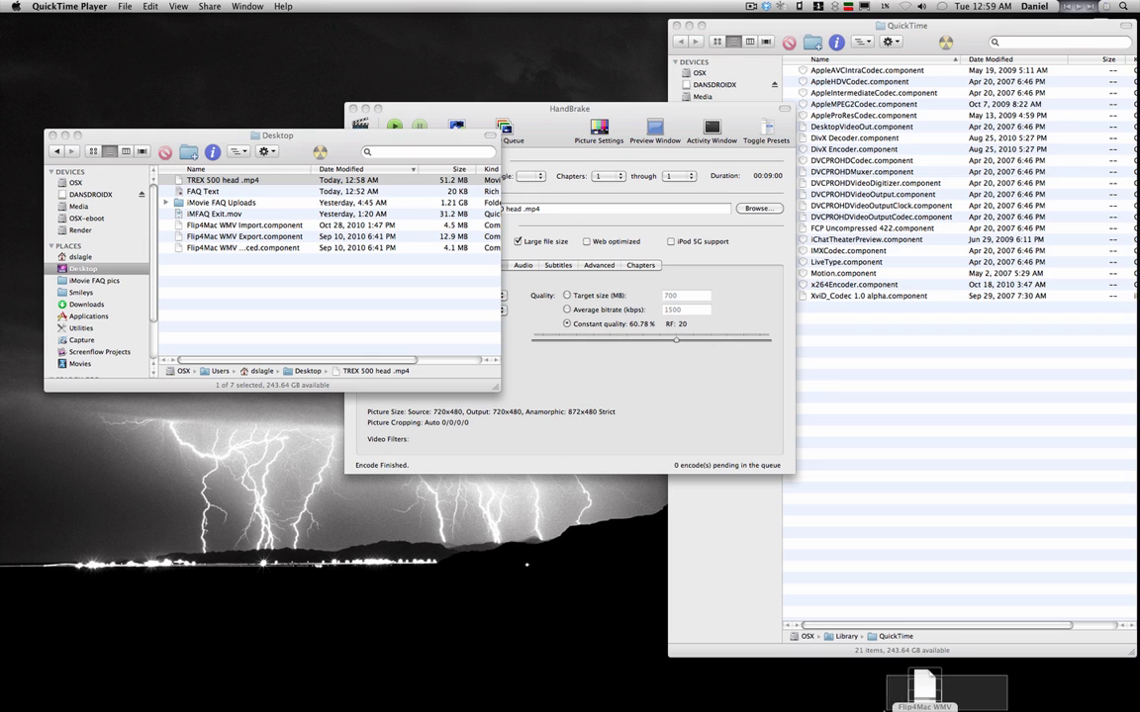
Move the Flip4Mac WMV components into Library/QuickTime and quit QuickTime Player 7
click(940, 704)
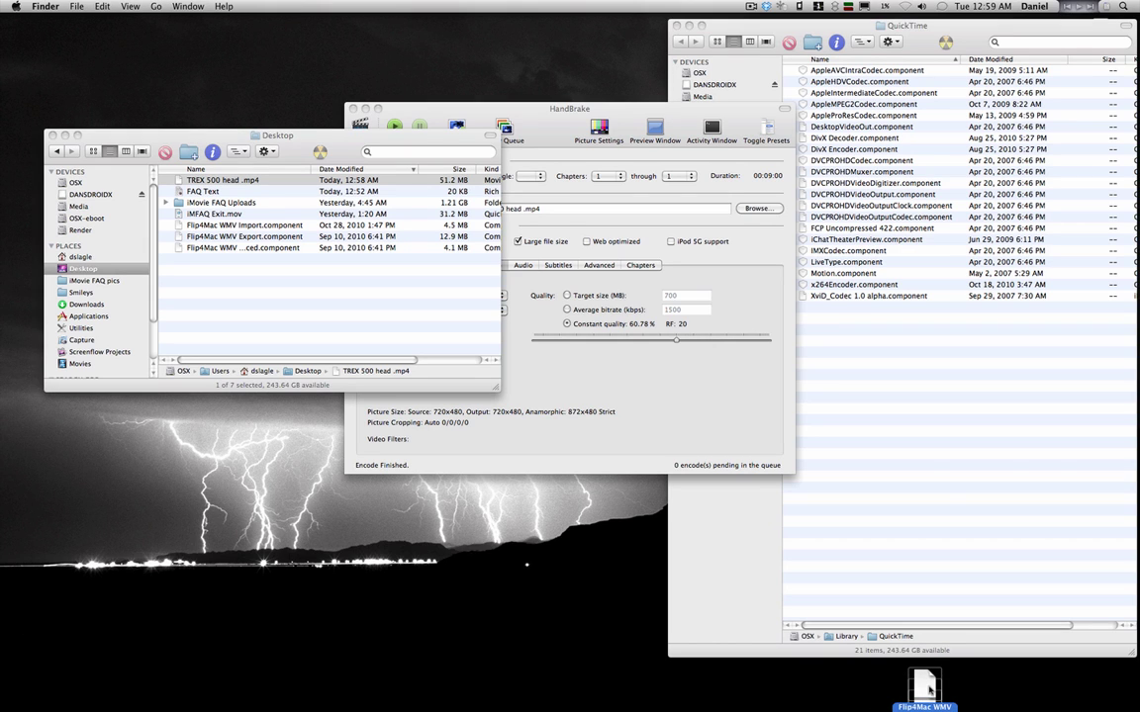
drag(928, 690, 821, 446)
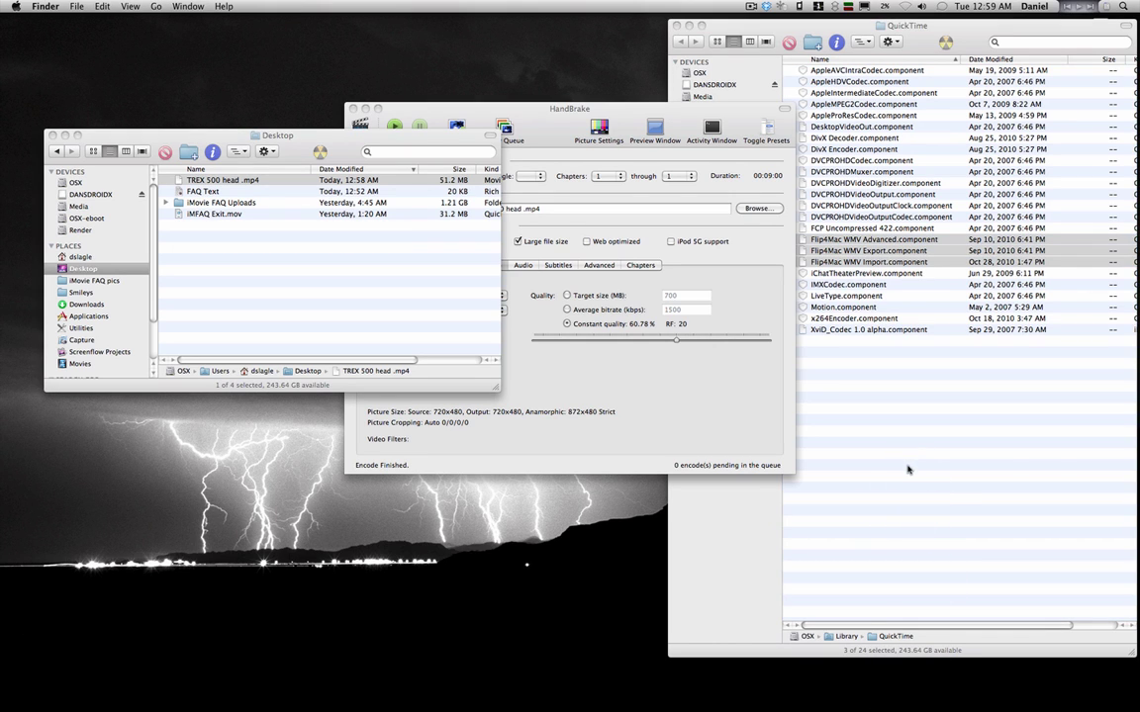
right_click(834, 680)
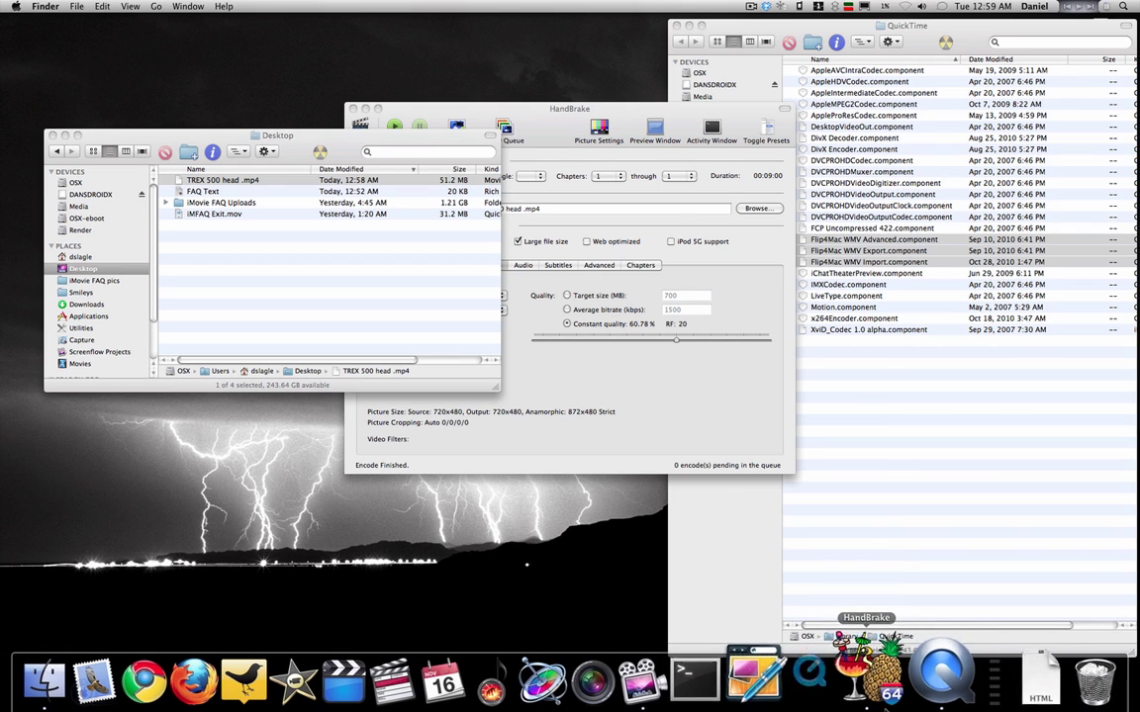
click(911, 605)
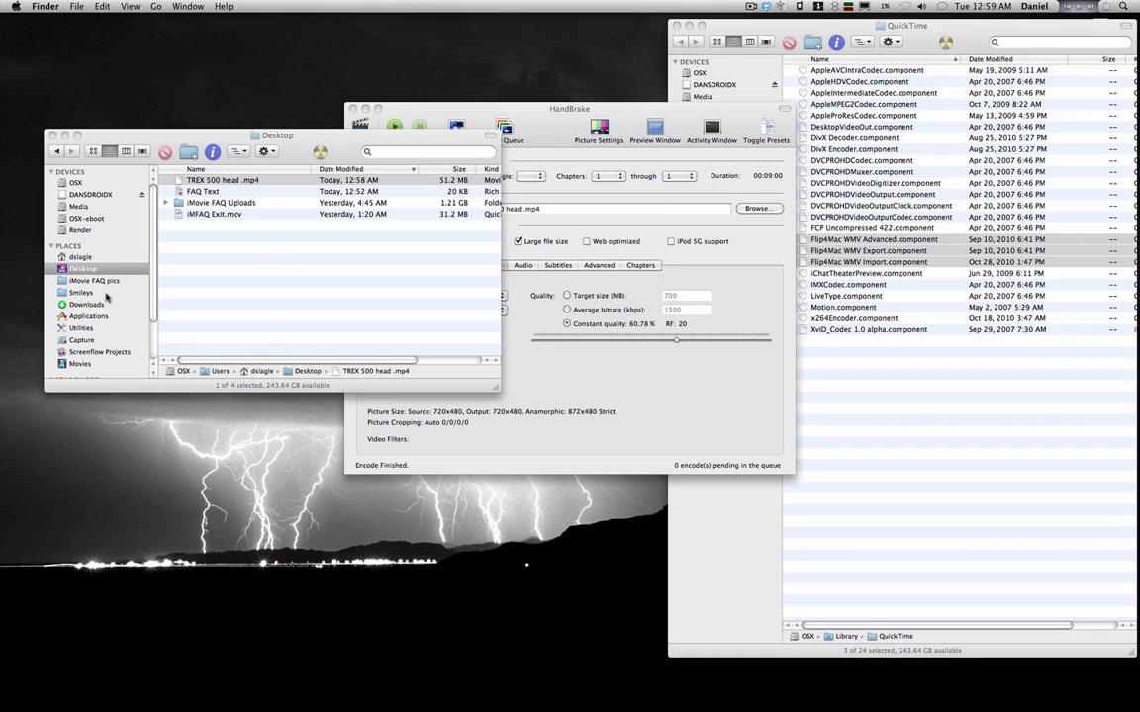
Open TREX 500 head .wmv from Movies in QuickTime Player 7, pause it, and close HandBrake
click(81, 364)
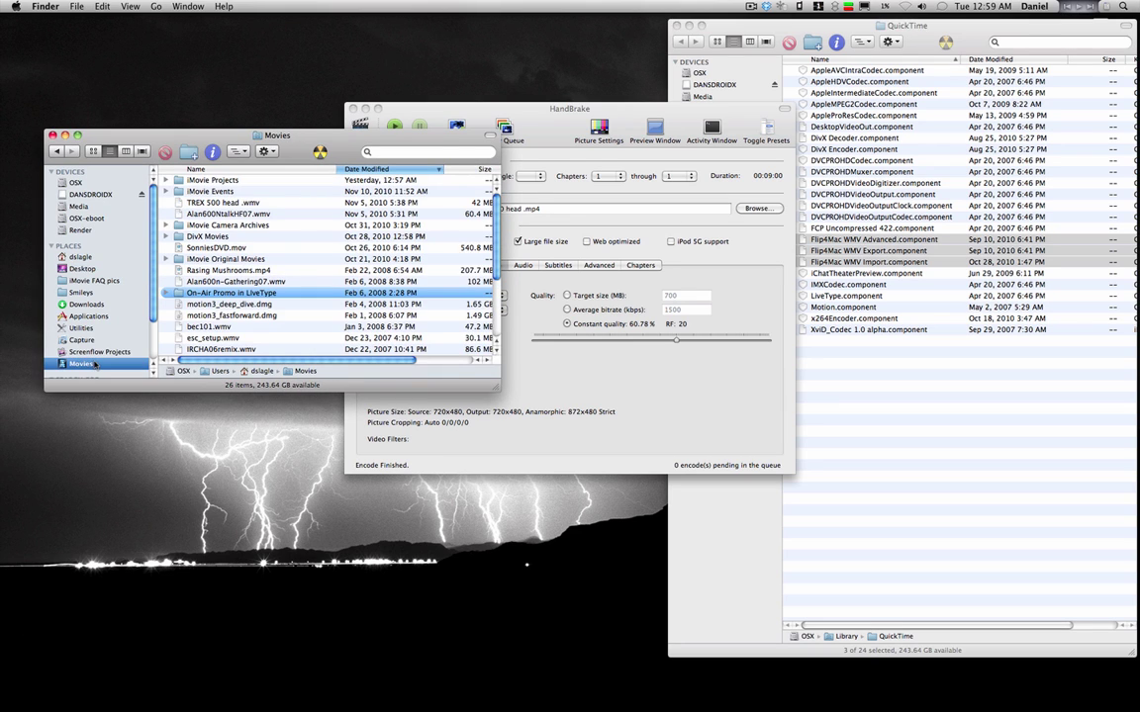
right_click(238, 203)
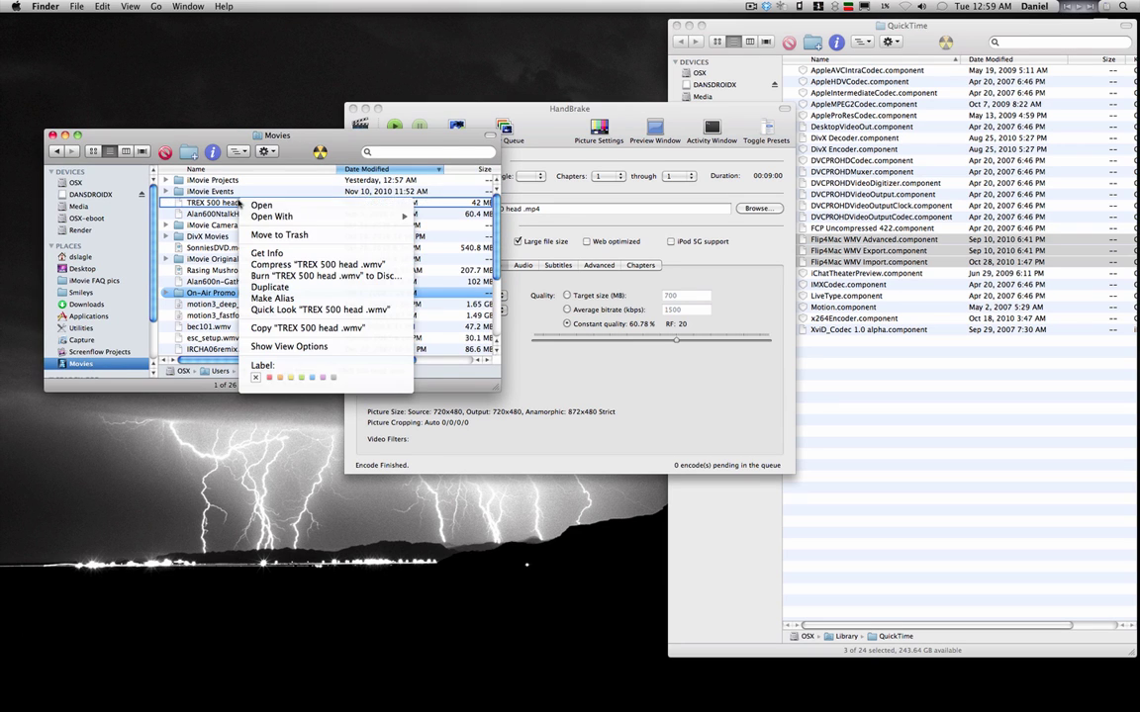
mouse_move(327, 217)
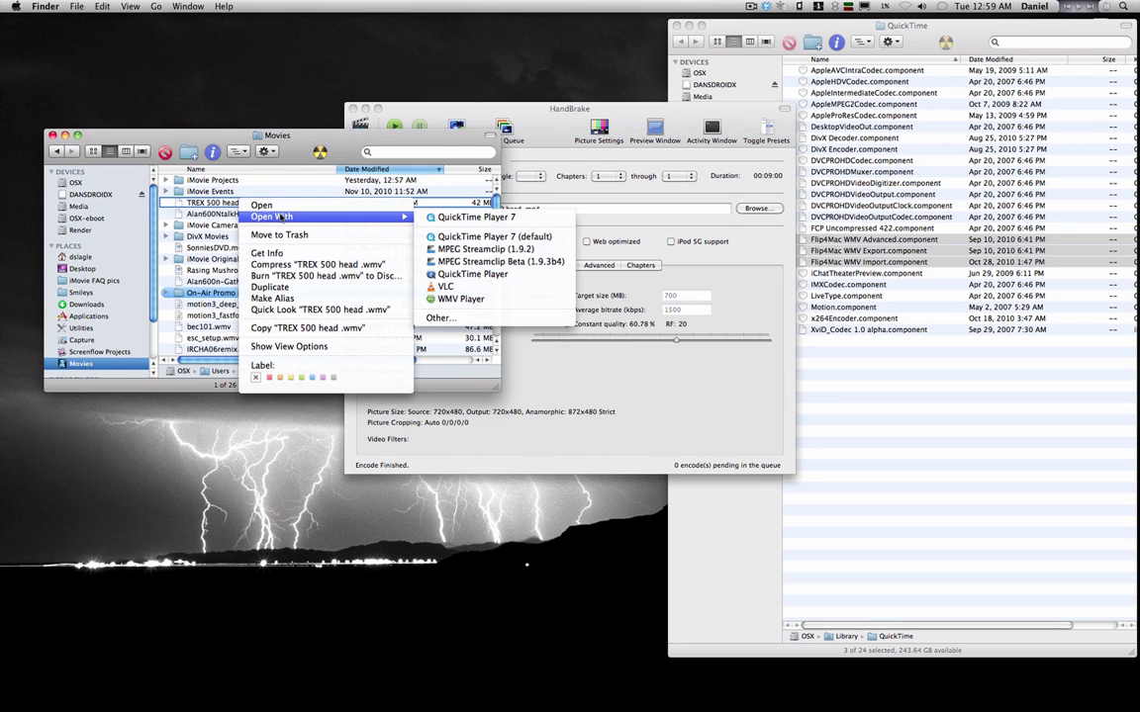
click(471, 217)
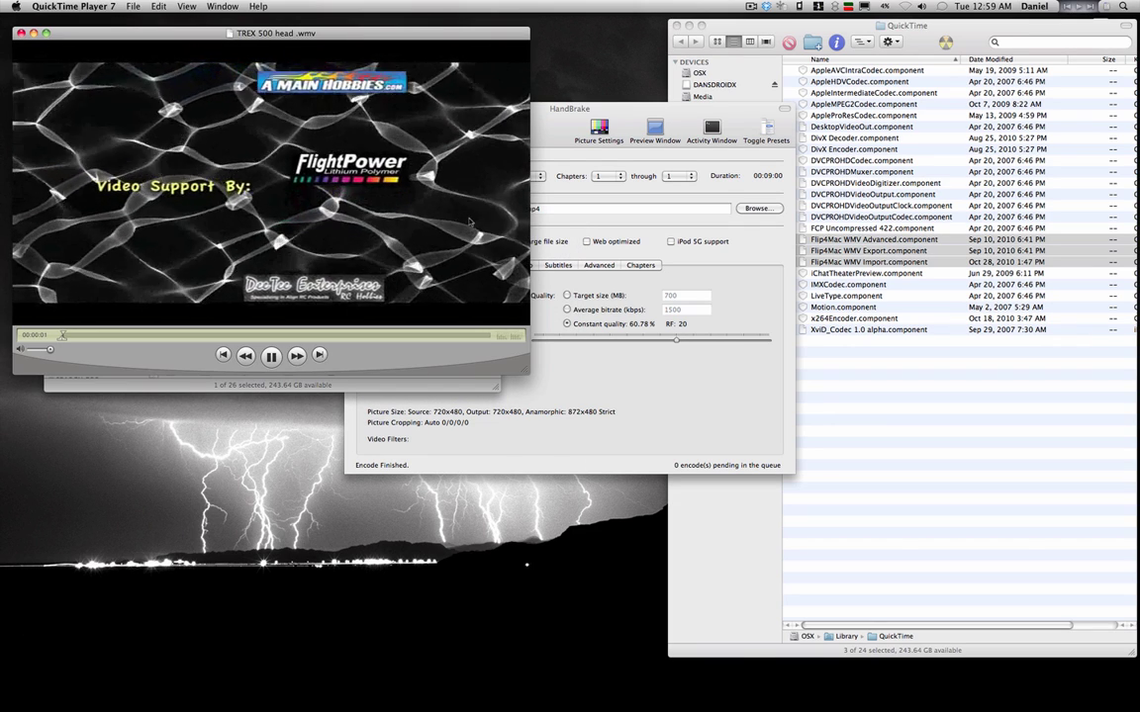
click(471, 221)
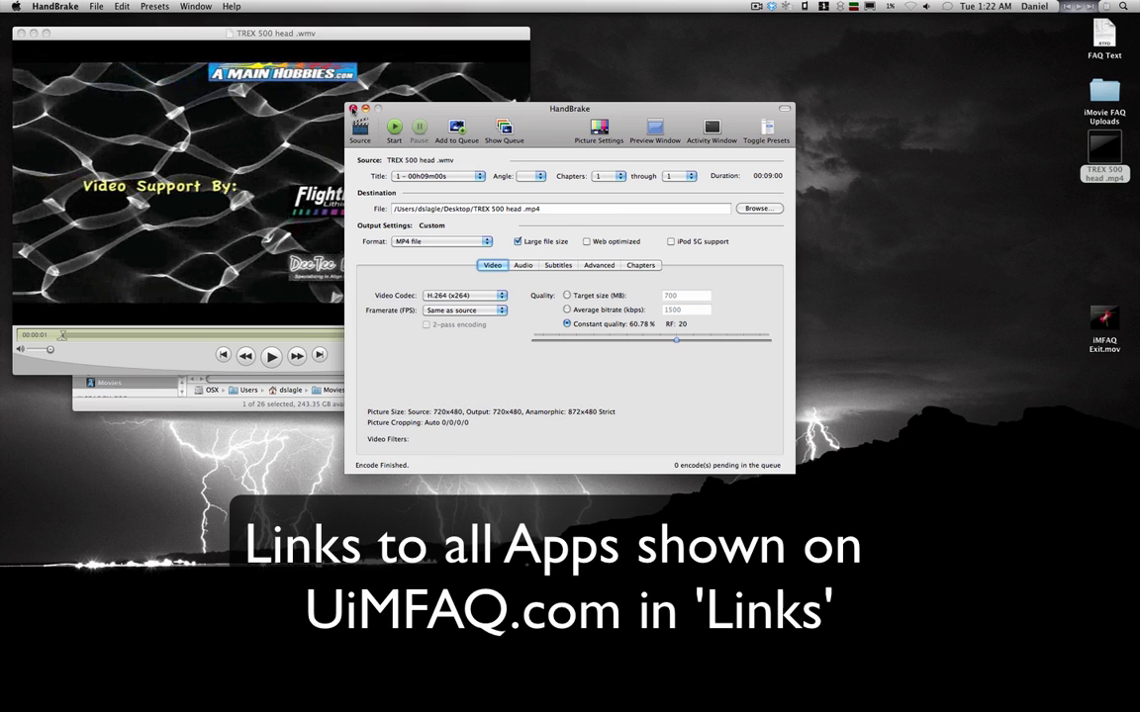
click(353, 108)
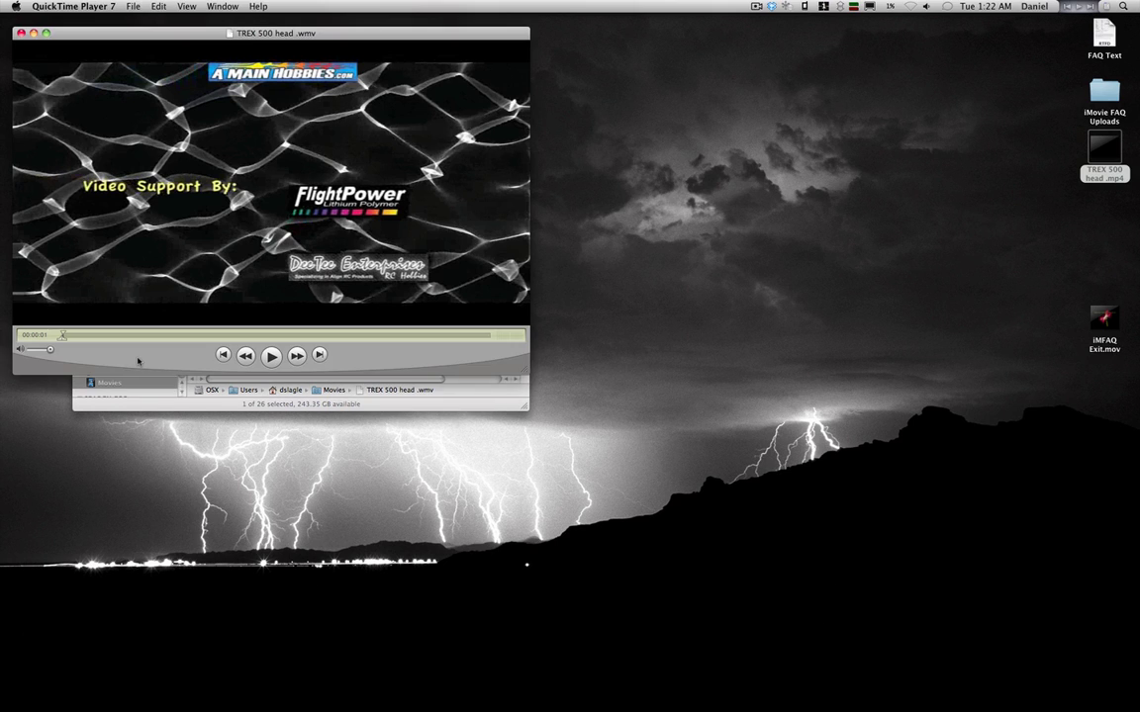
Set the export's video to Apple Intermediate Codec, HDV 720p, with internet streaming turned off
click(131, 6)
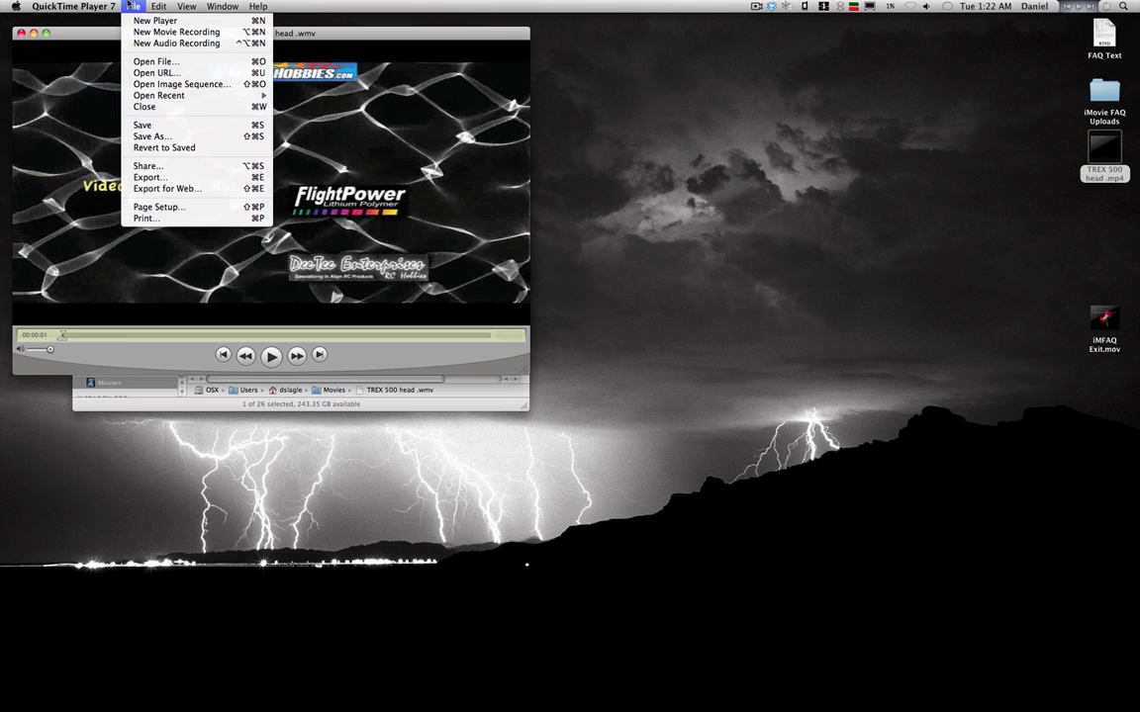
click(190, 166)
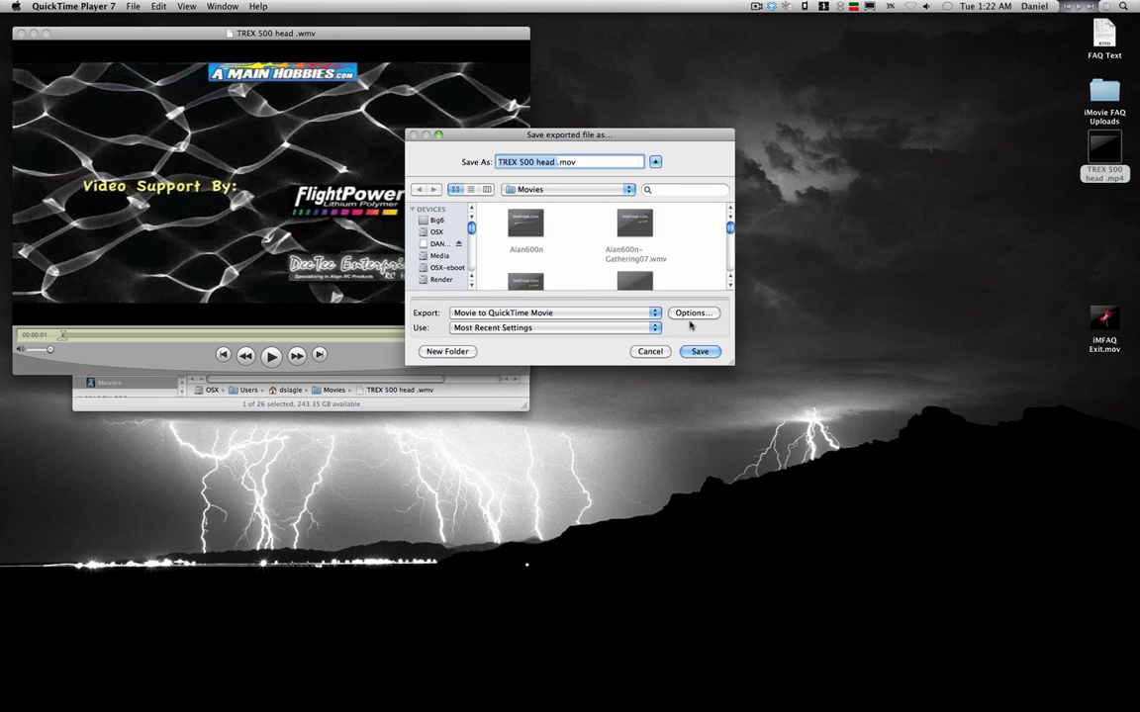
click(692, 313)
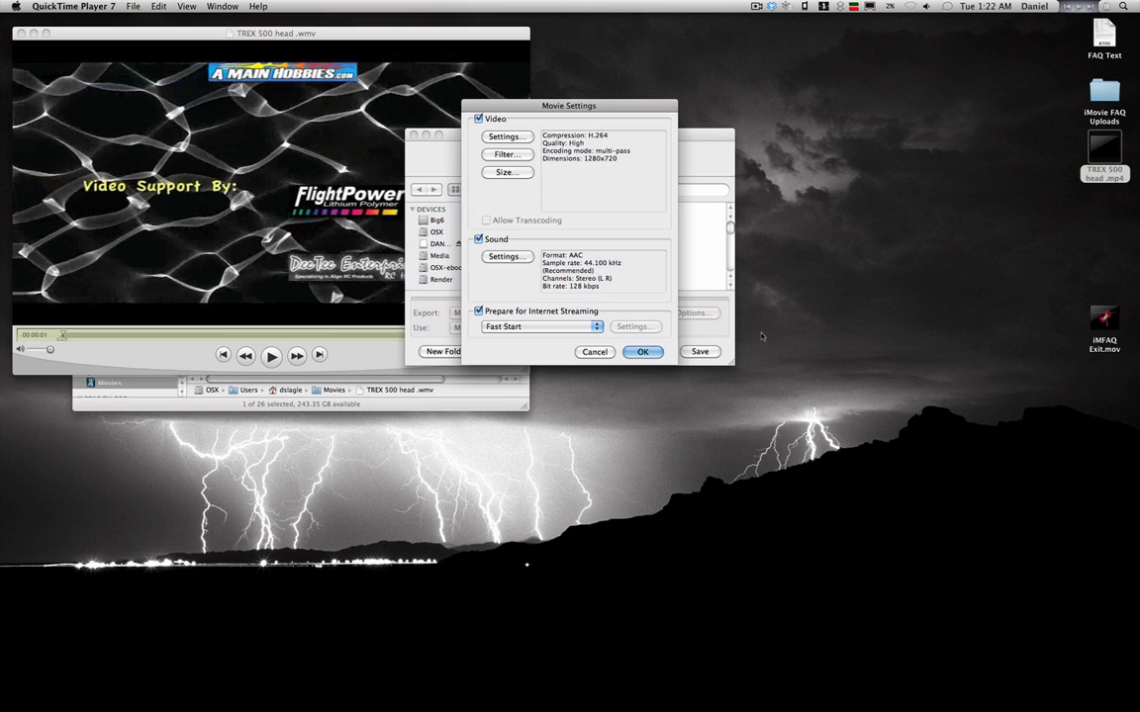
click(506, 137)
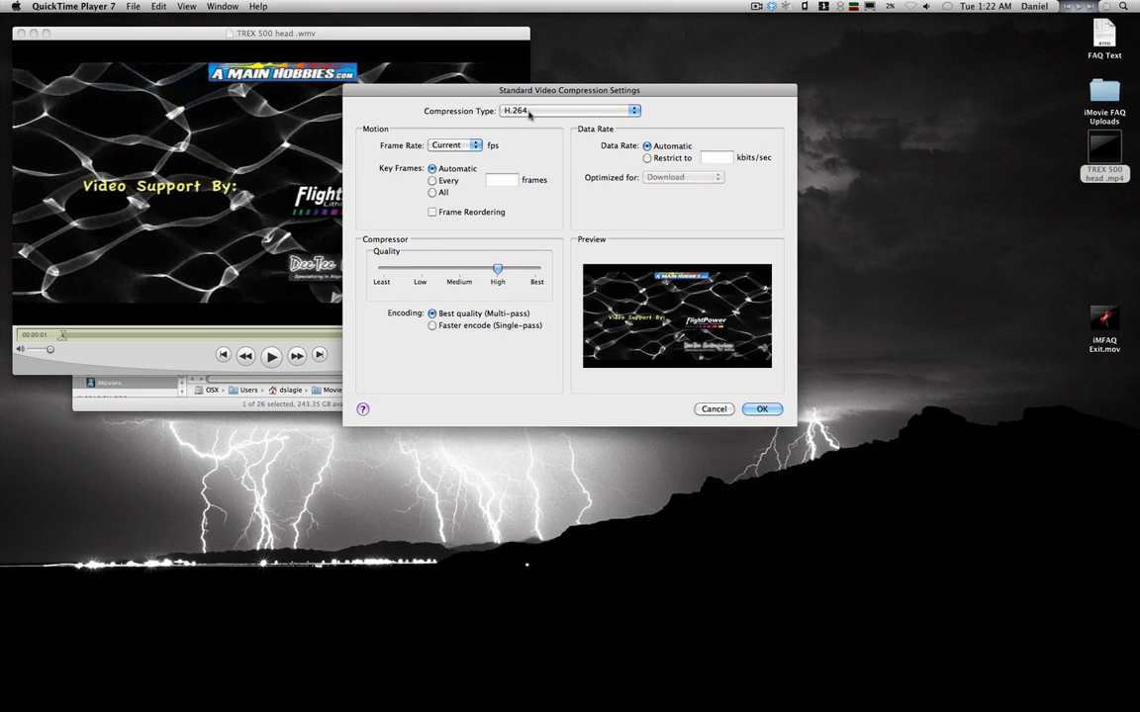
click(529, 112)
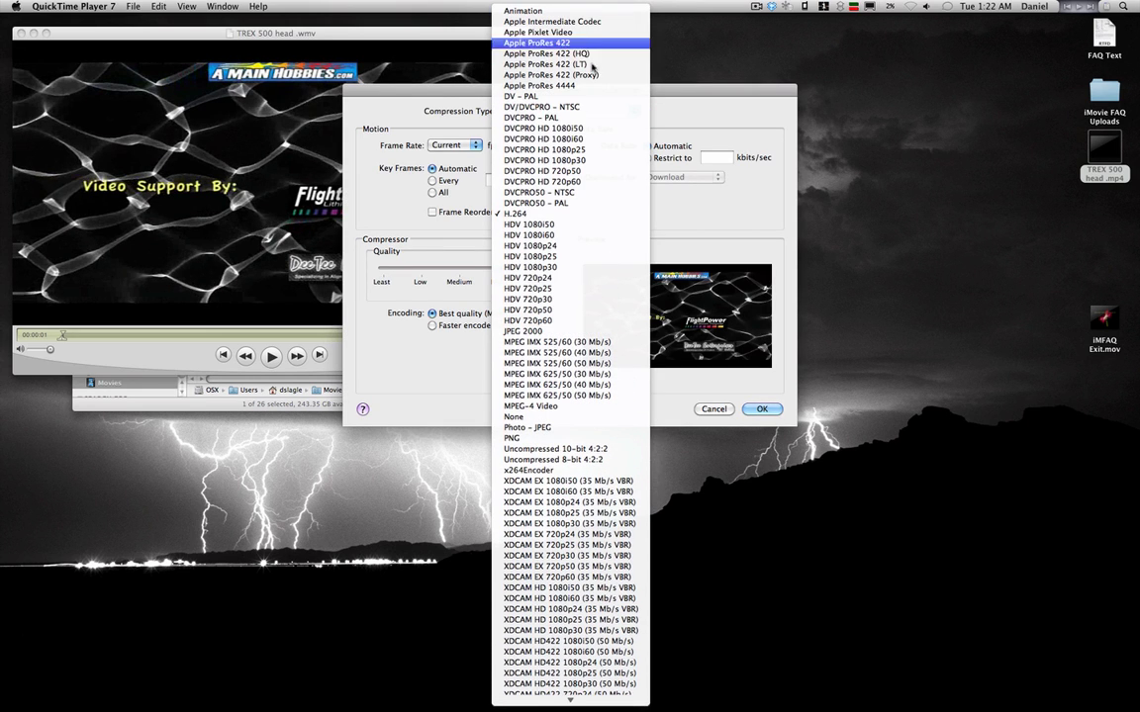
click(594, 22)
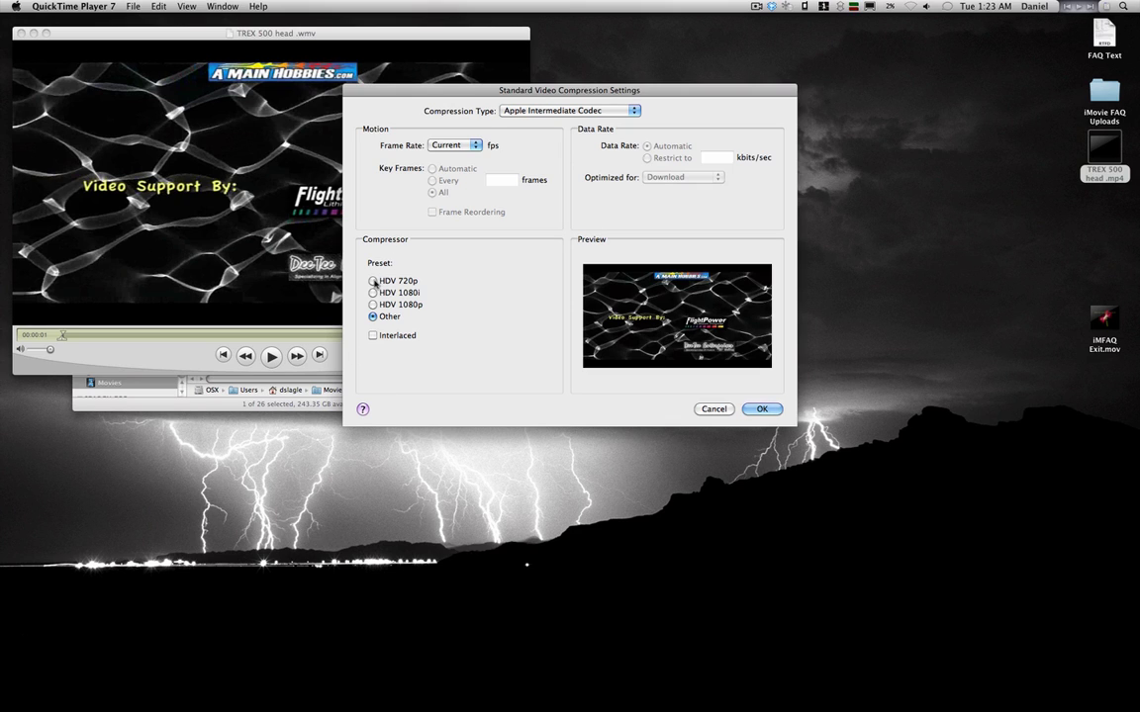
click(374, 282)
click(763, 410)
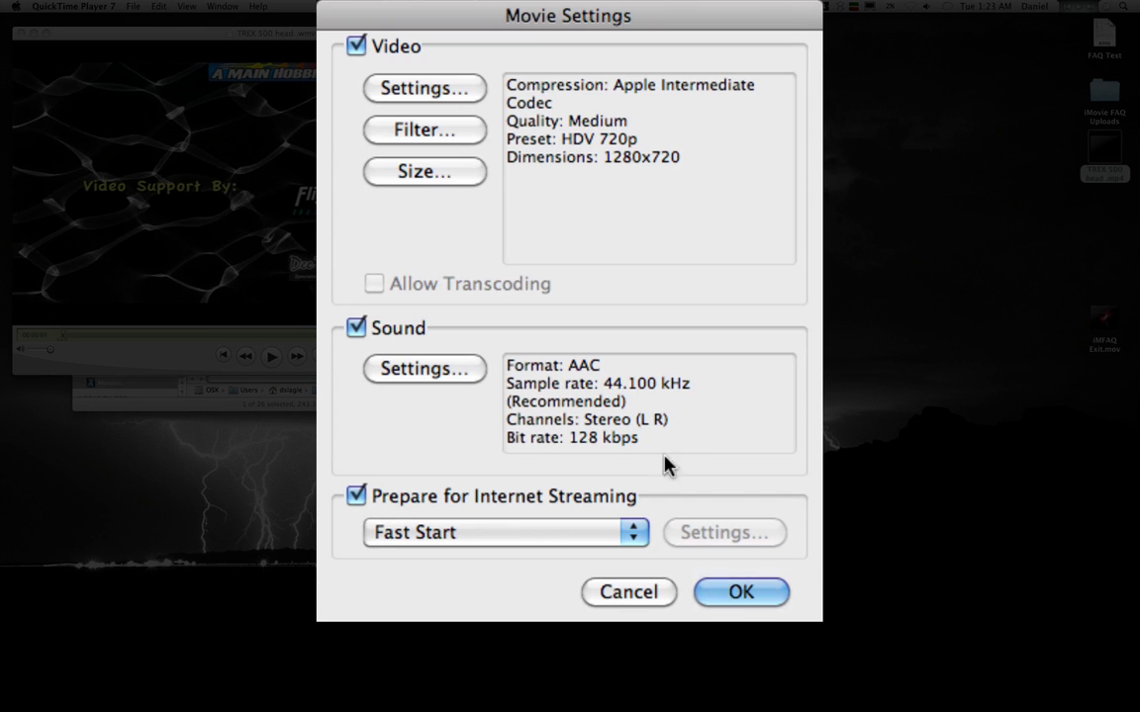
click(510, 494)
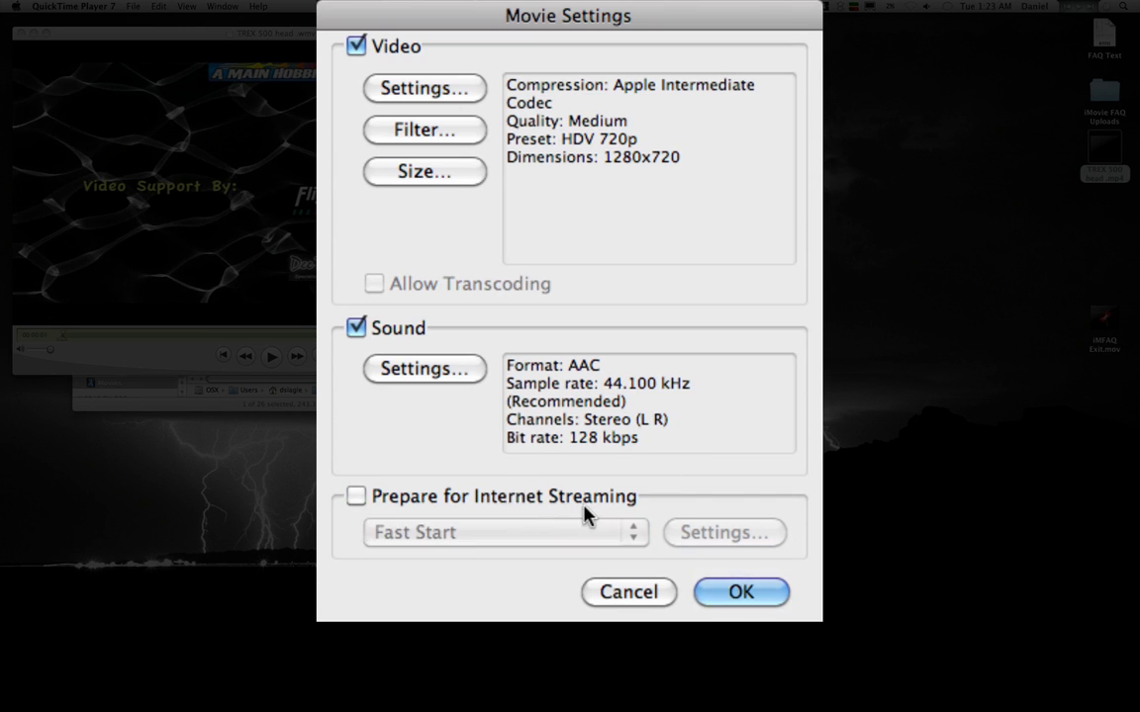
click(768, 593)
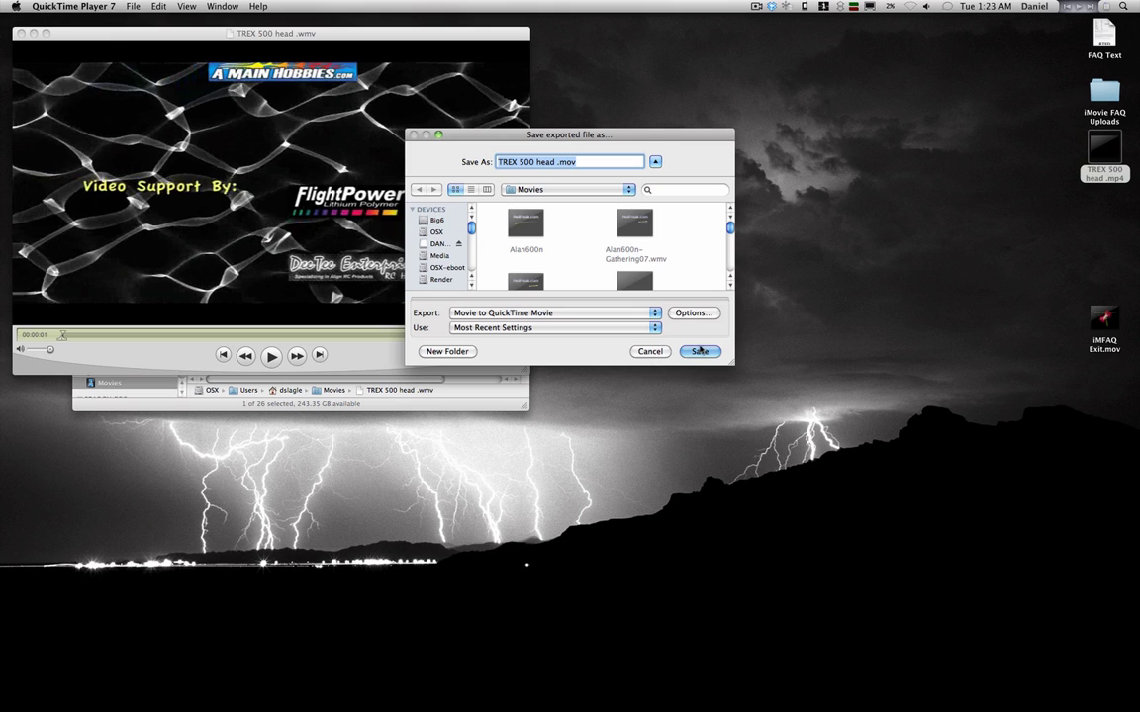
Save the export as TREX 500 head .mov on the Desktop
key(super+d)
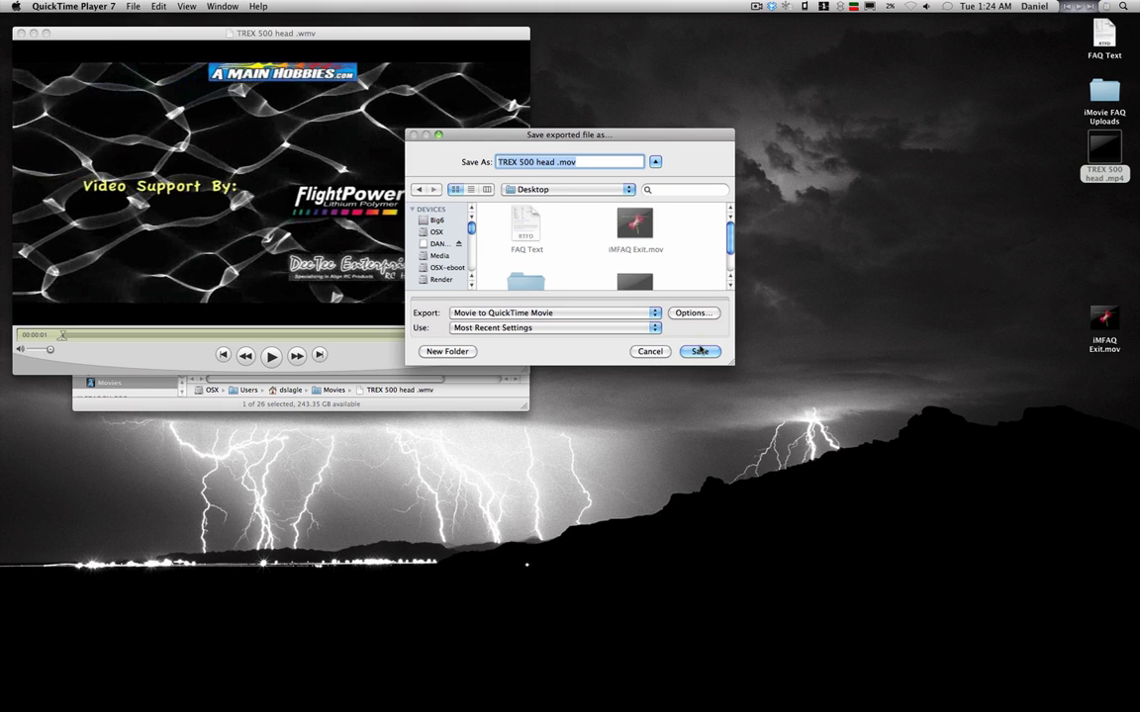
click(708, 354)
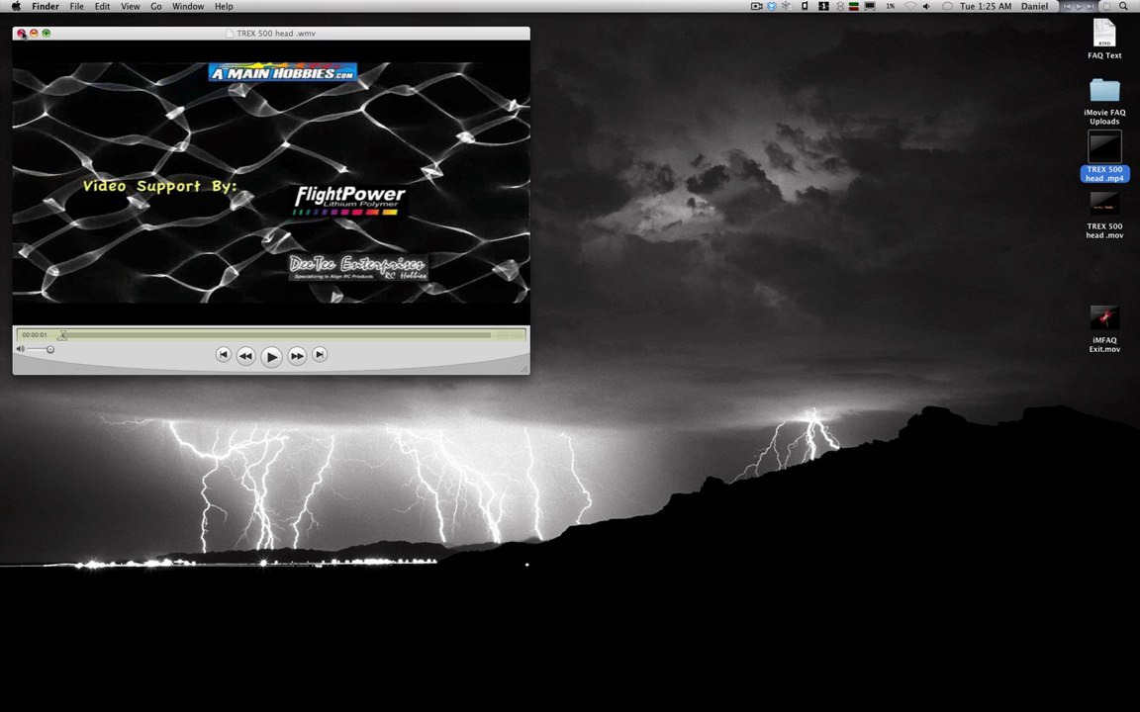
Close the .wmv window and open TREX 500 head .mp4 in QuickTime Player 7, paused
click(21, 34)
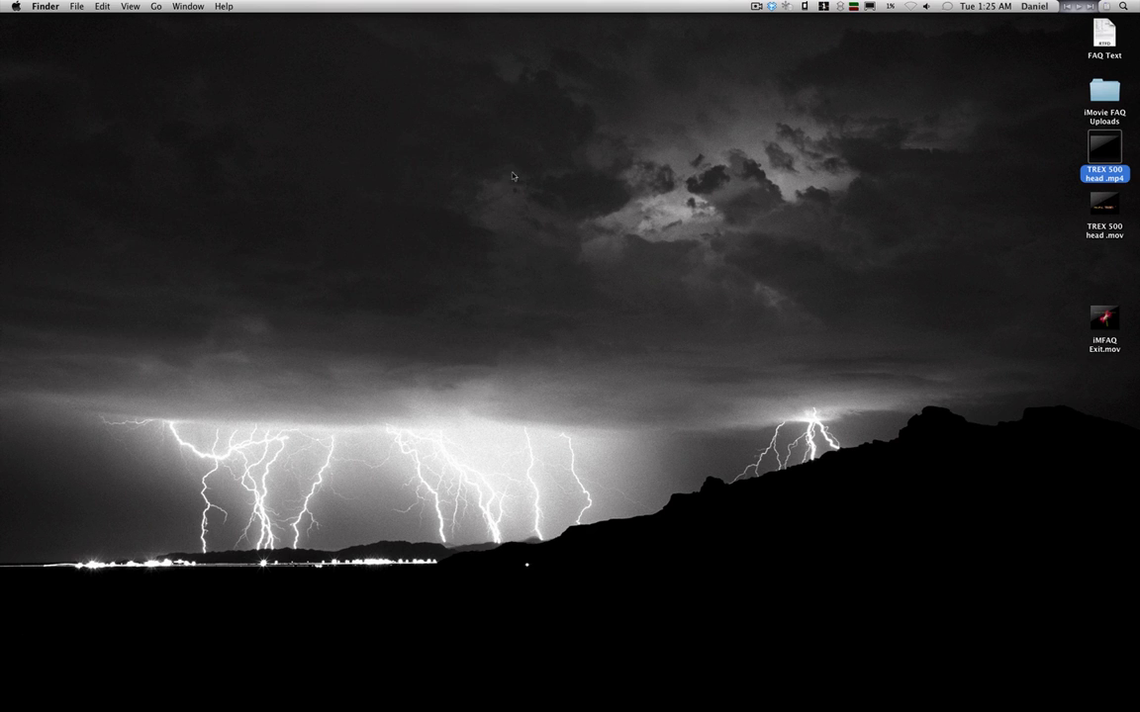
right_click(1104, 146)
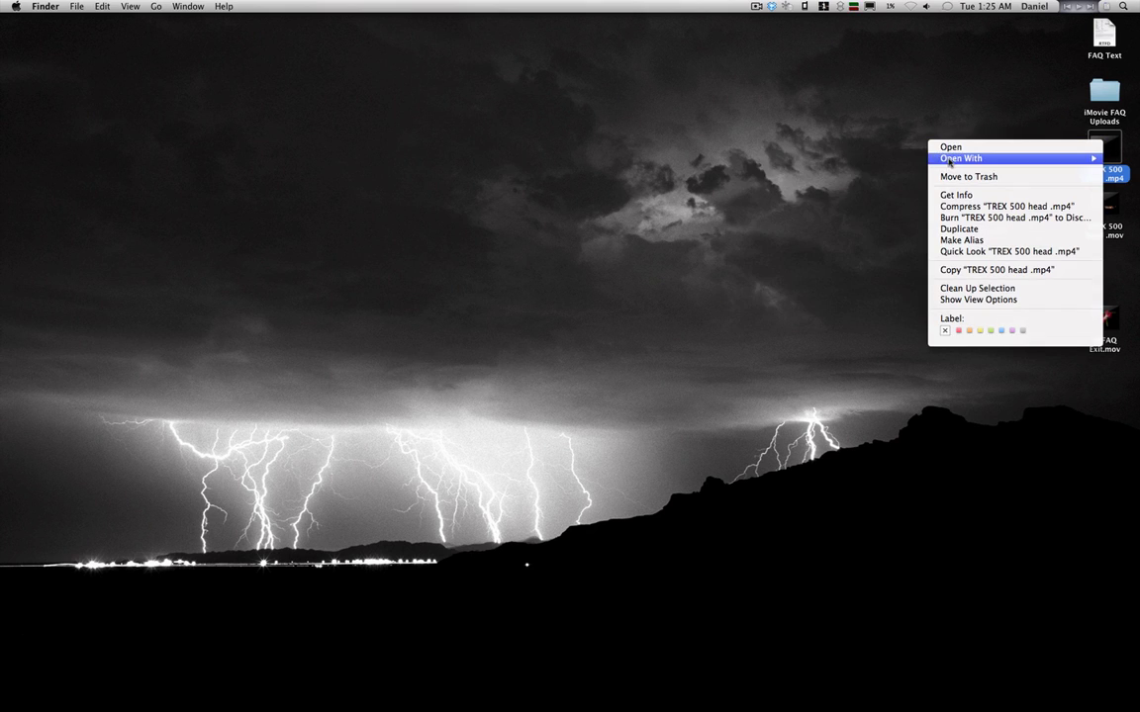
mouse_move(980, 159)
click(821, 251)
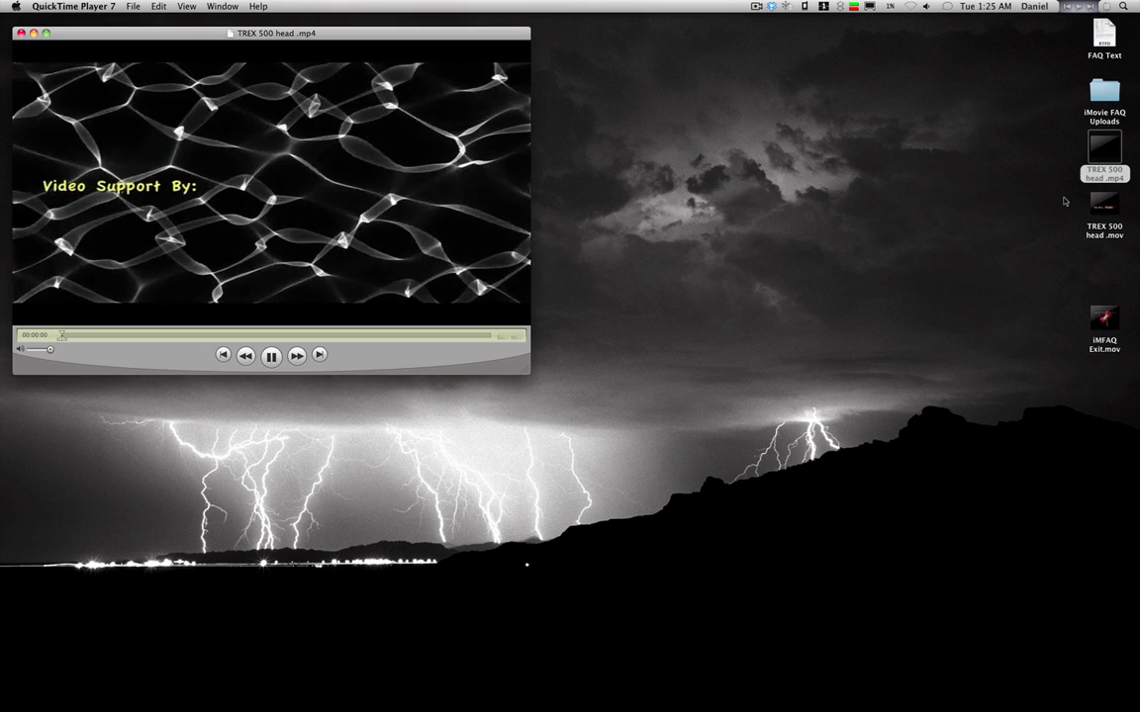
key(space)
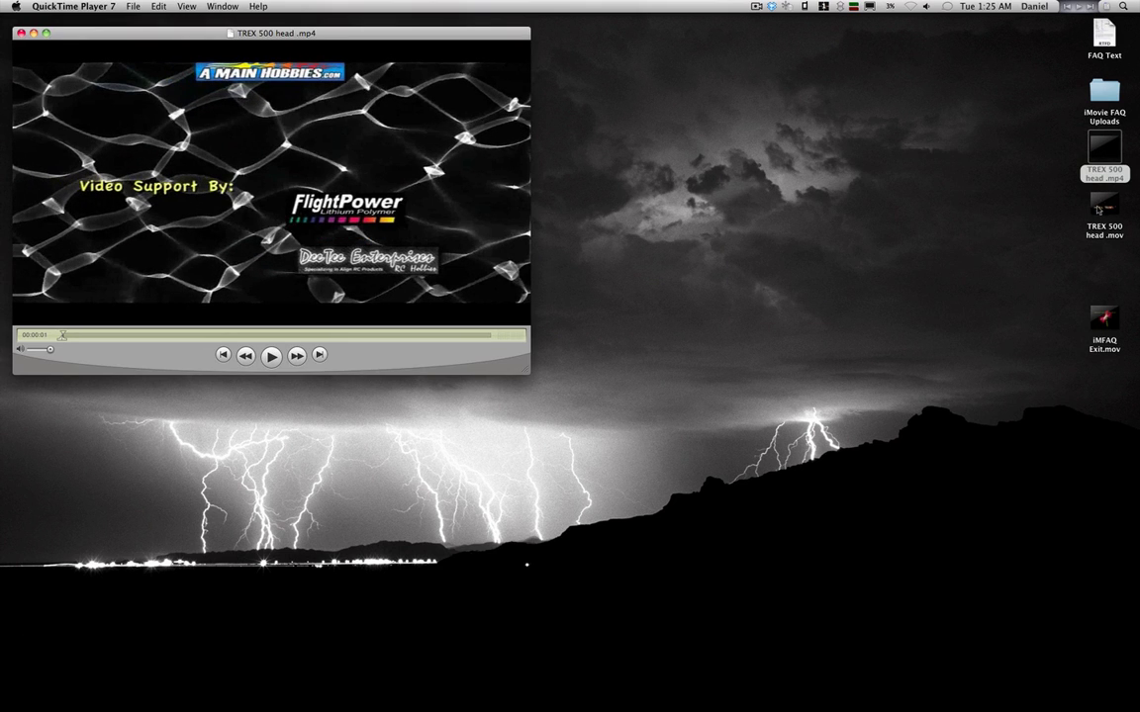
Open TREX 500 head .mov in QuickTime Player 7 at half size
click(1098, 209)
right_click(1098, 209)
mouse_move(1056, 225)
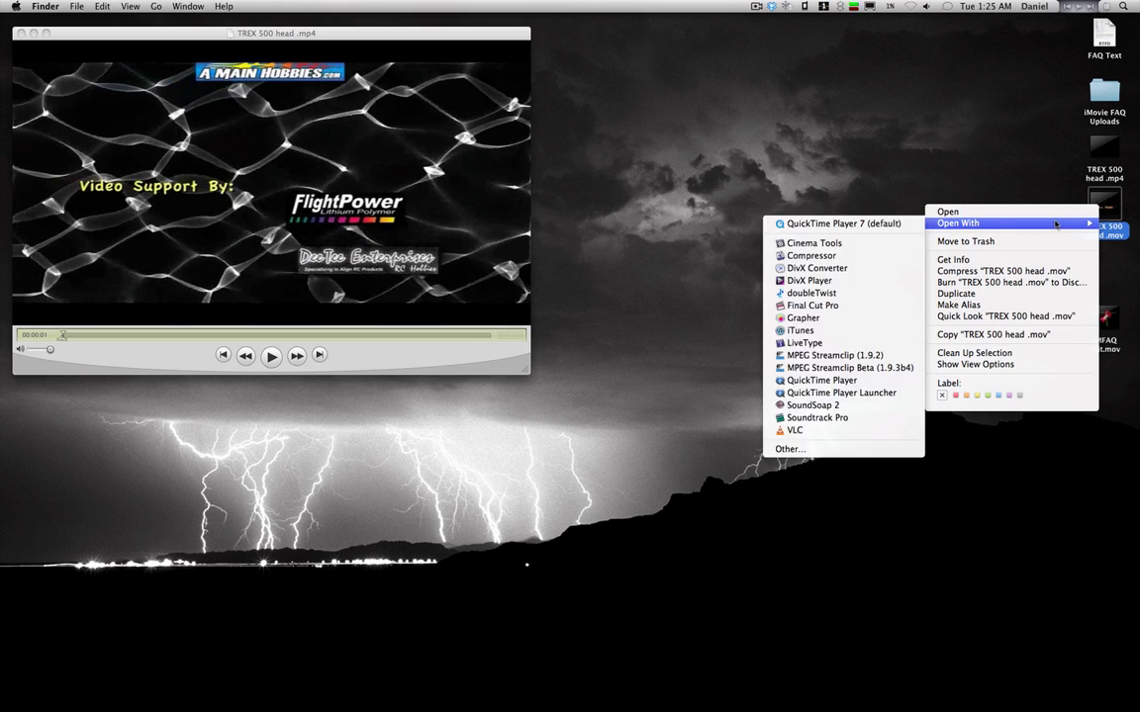
click(837, 224)
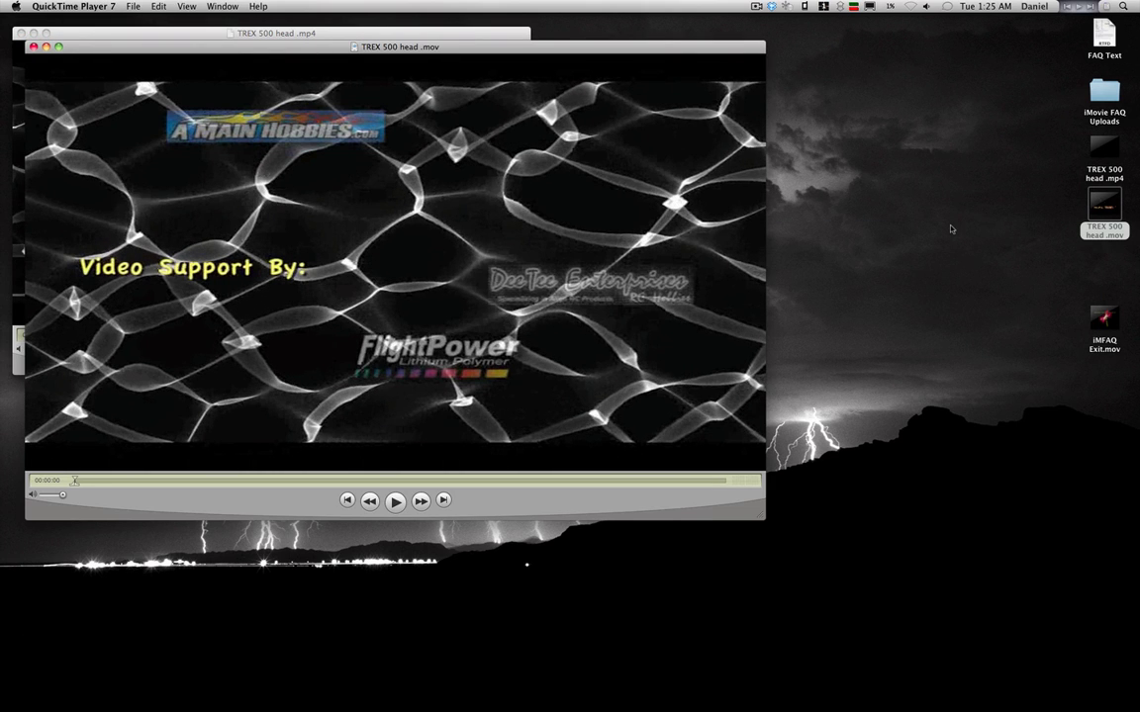
key(super+0)
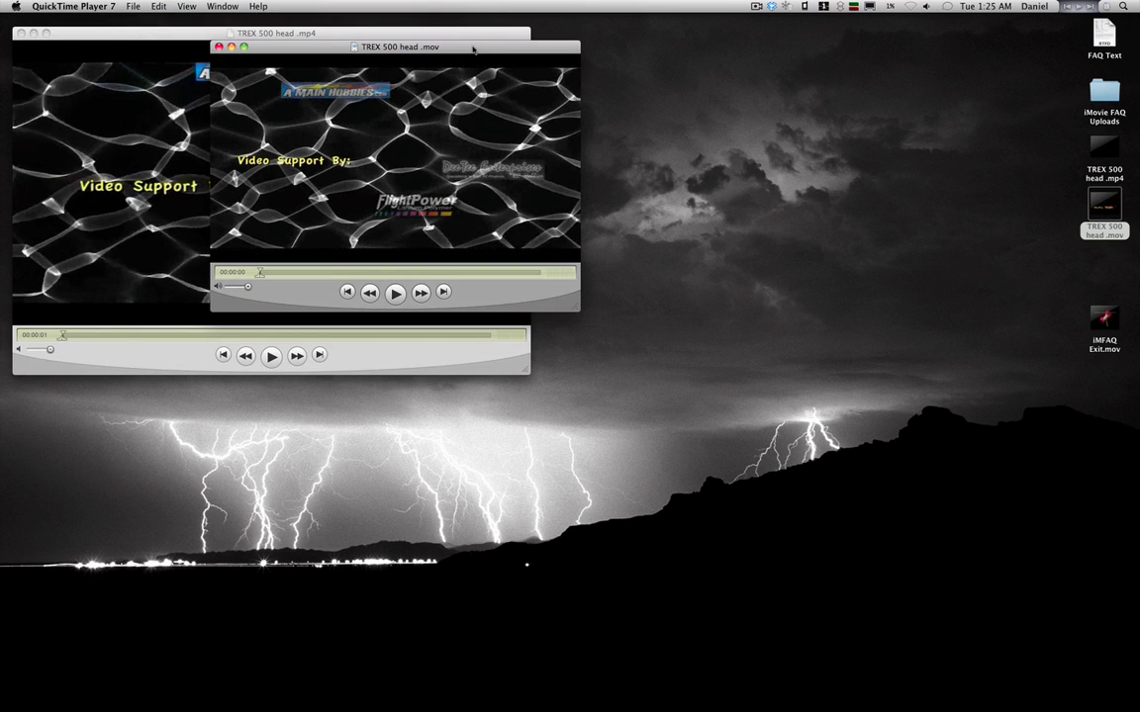
Place the .mov beside the .mp4 at matching size and rewind both to the start
drag(473, 48, 796, 36)
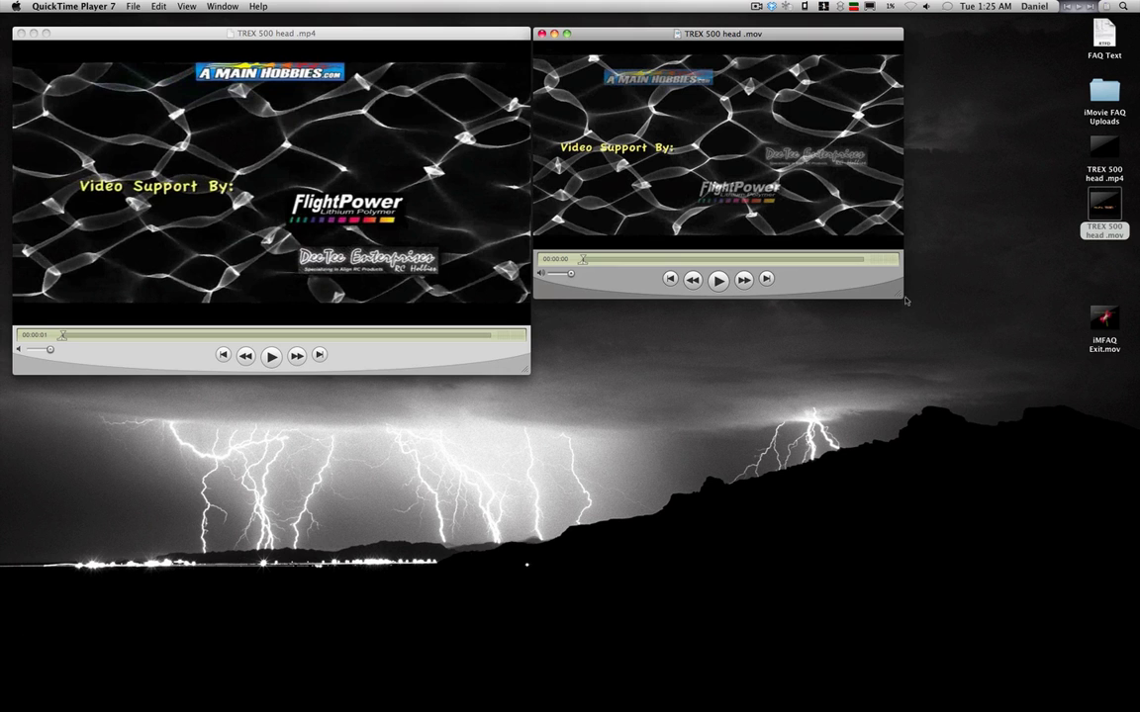
drag(900, 296, 1037, 406)
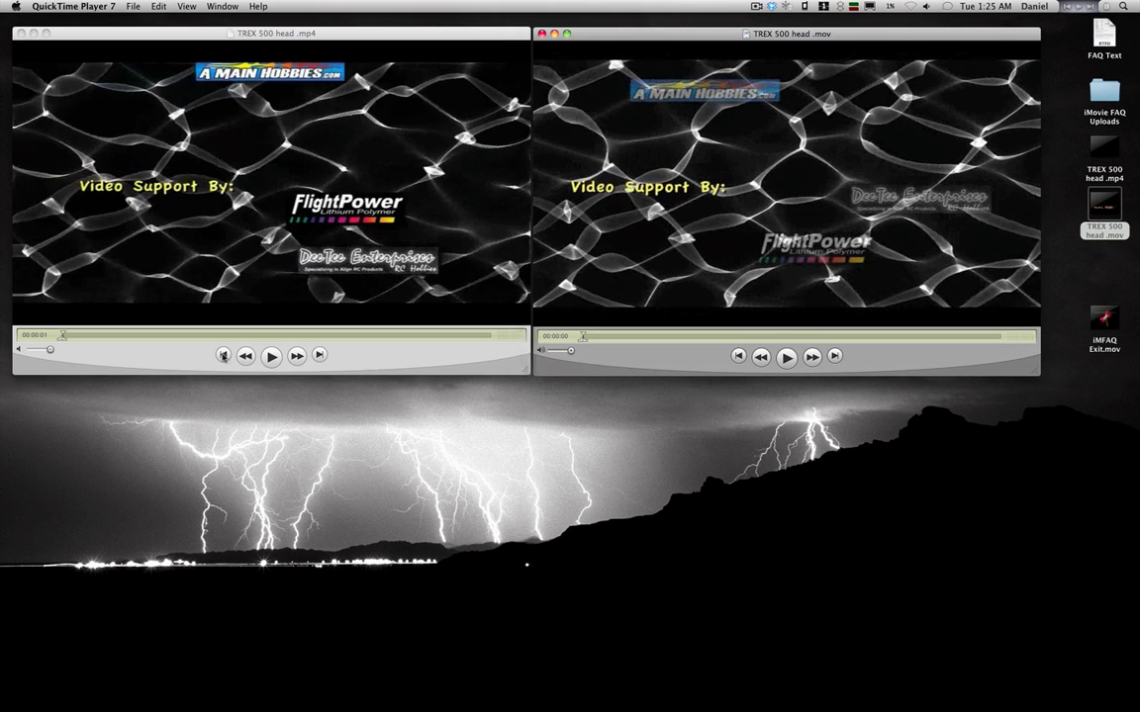
click(245, 354)
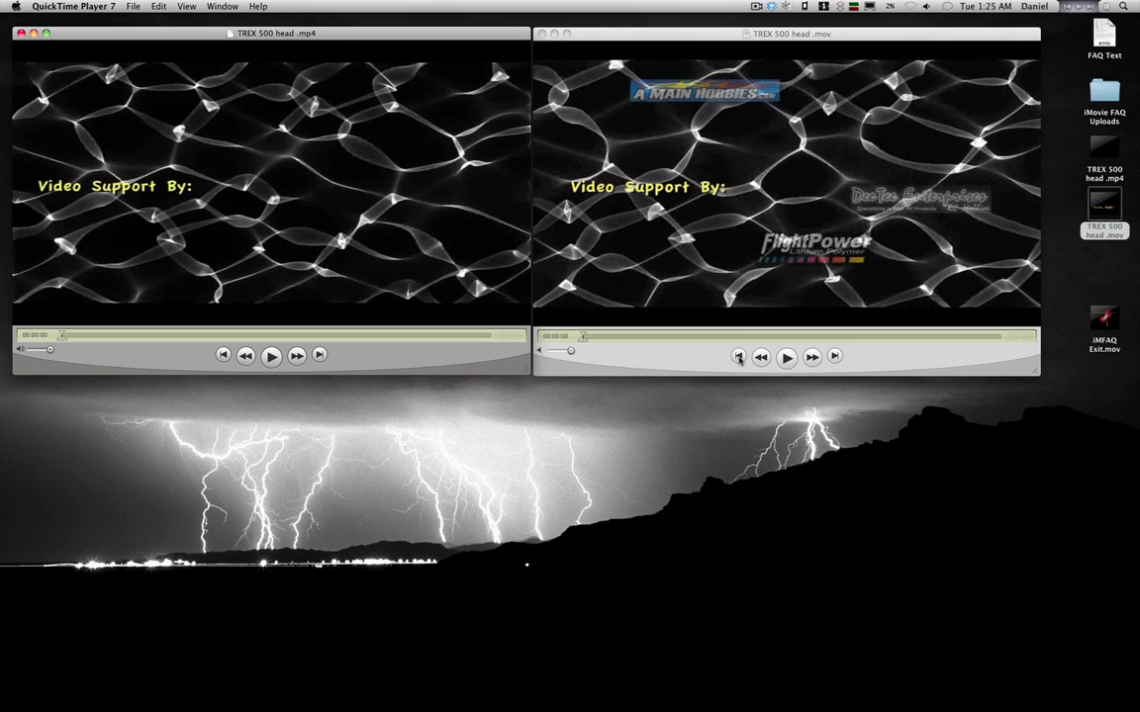
click(738, 356)
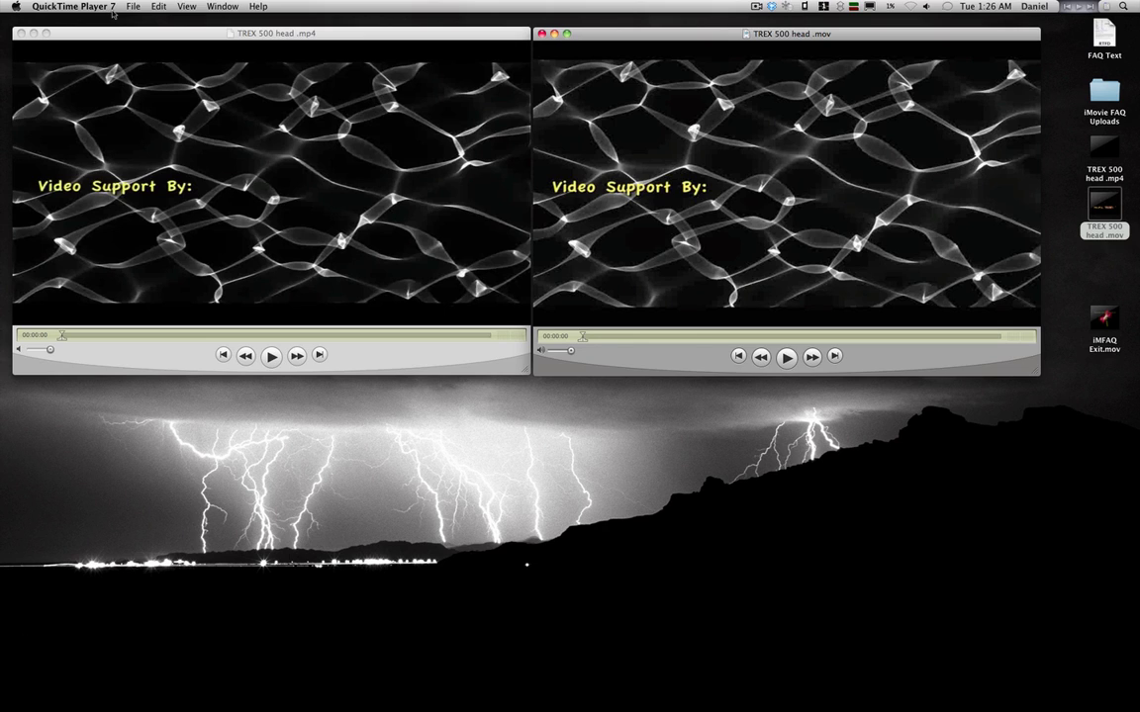
Play the TREX 500 head .mp4 and .mov together with Play All Movies, with the sound muted
click(186, 5)
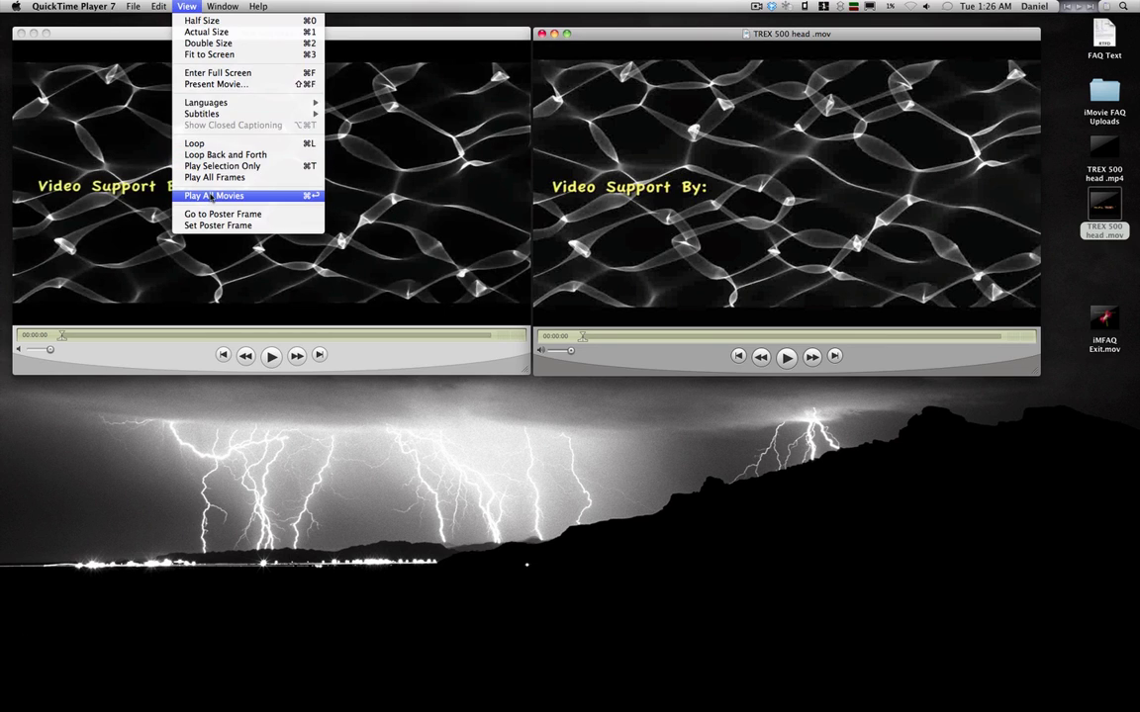
click(211, 196)
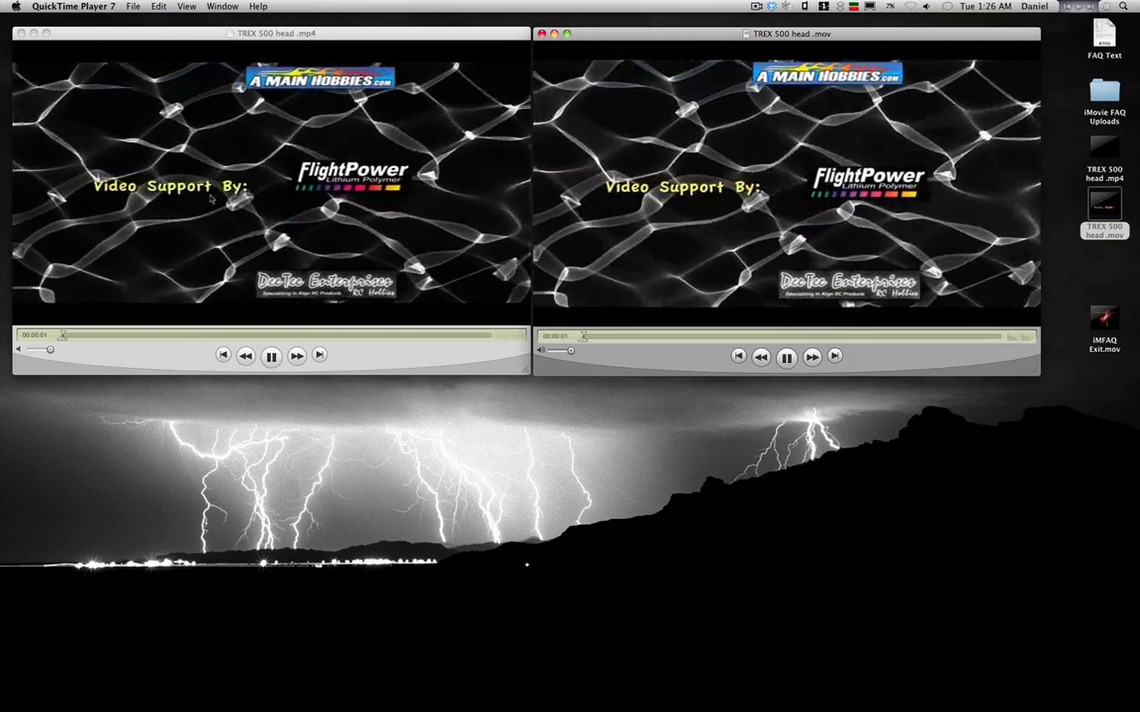
key(XF86AudioMute)
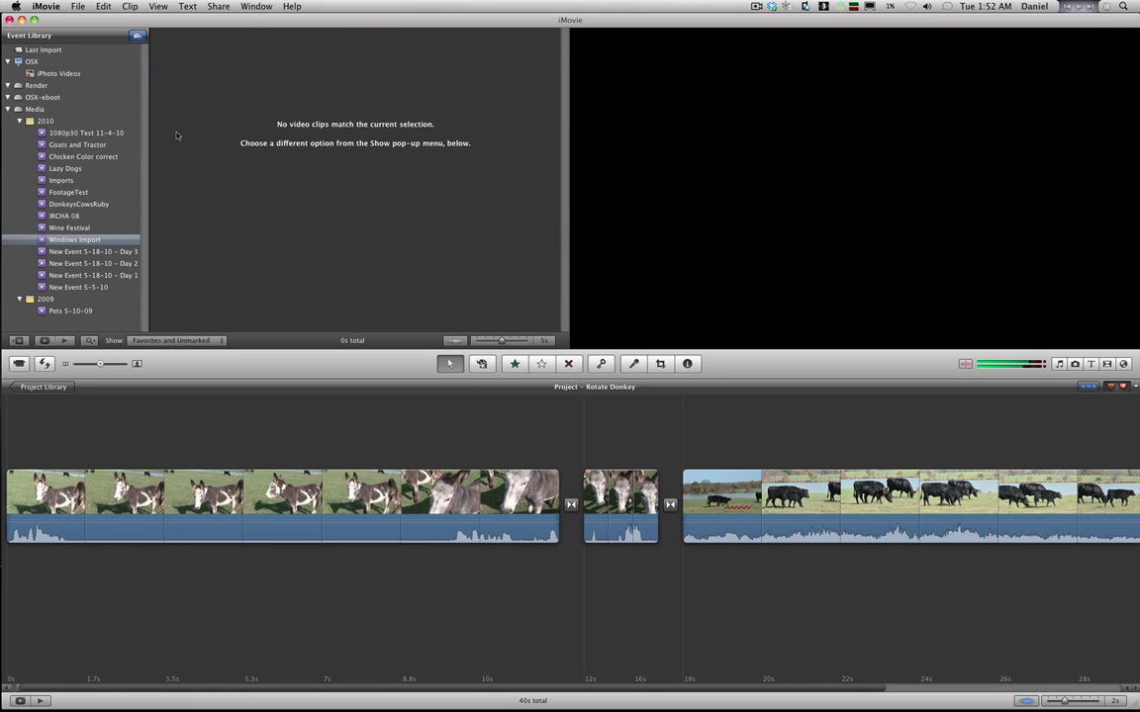
Import both TREX 500 head files (.mov and .mp4) from the Desktop via File > Import > Movies
click(70, 6)
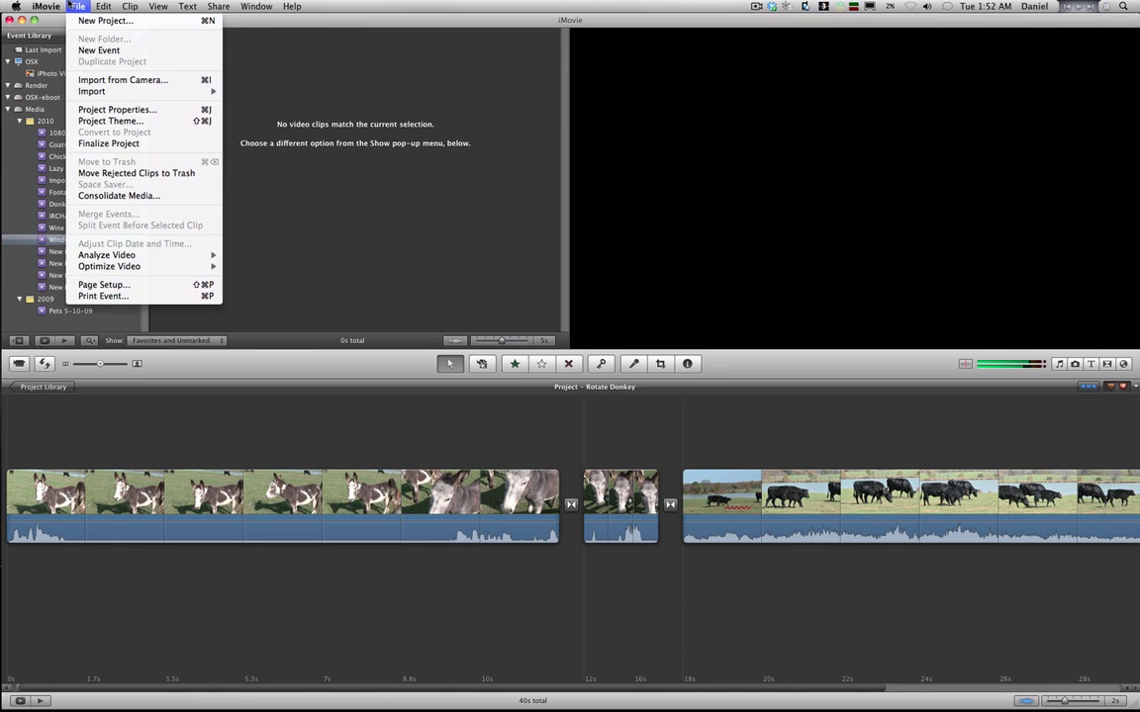
mouse_move(115, 92)
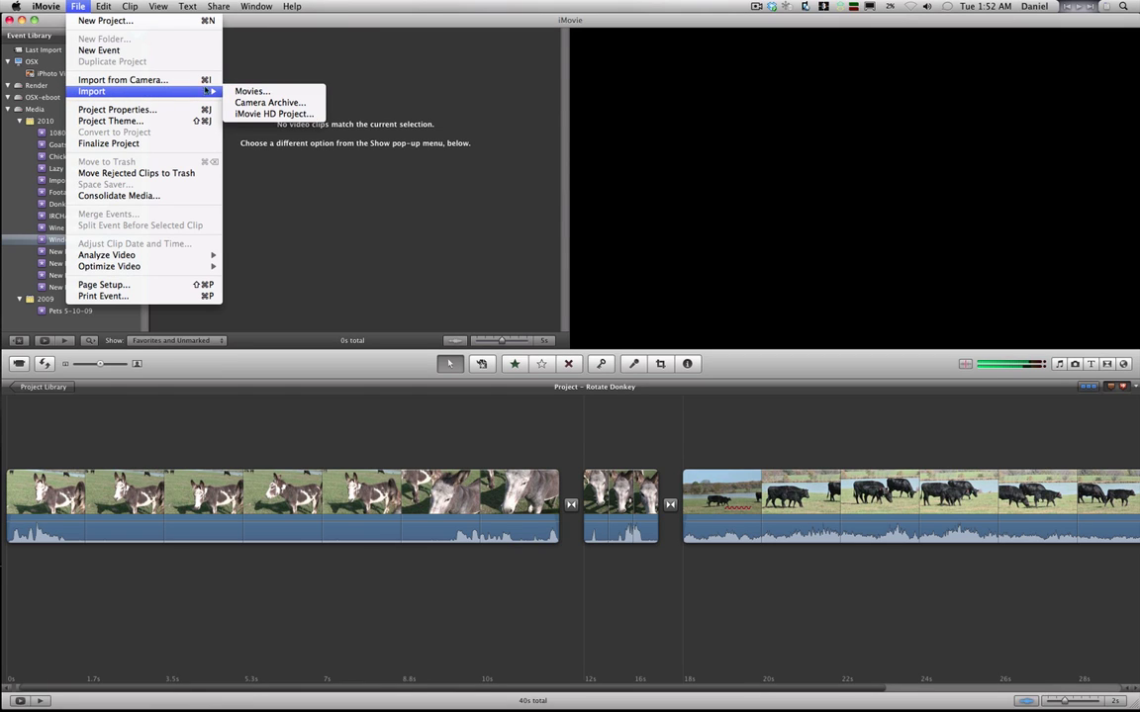
click(253, 91)
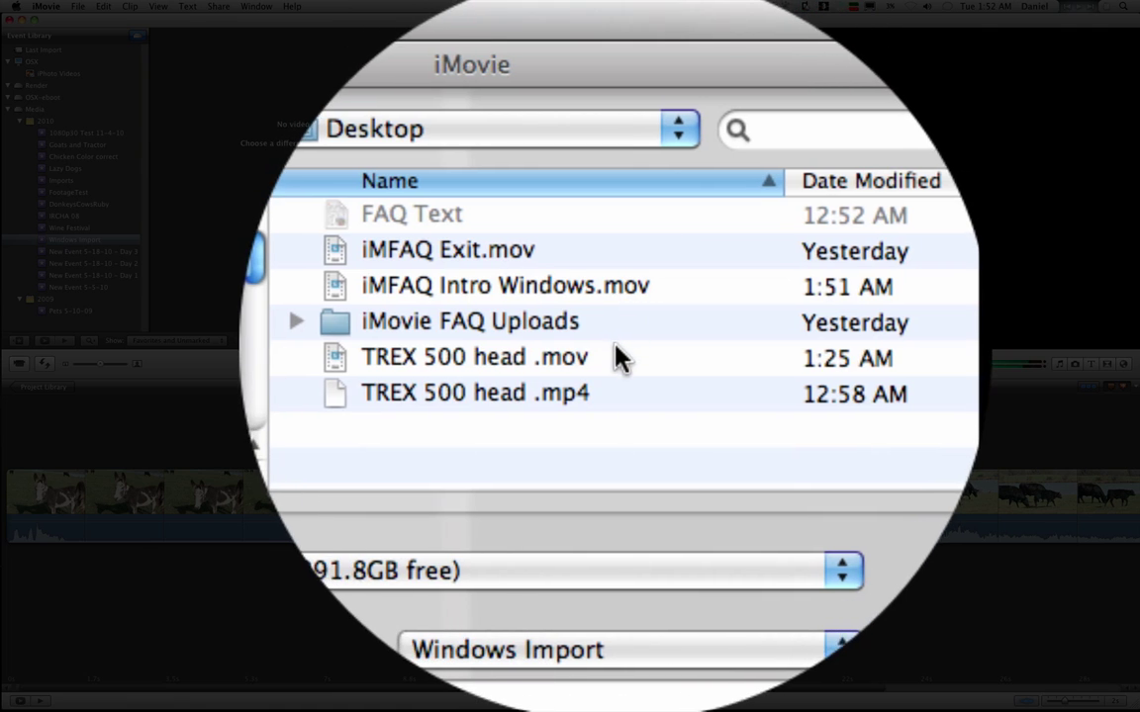
click(615, 351)
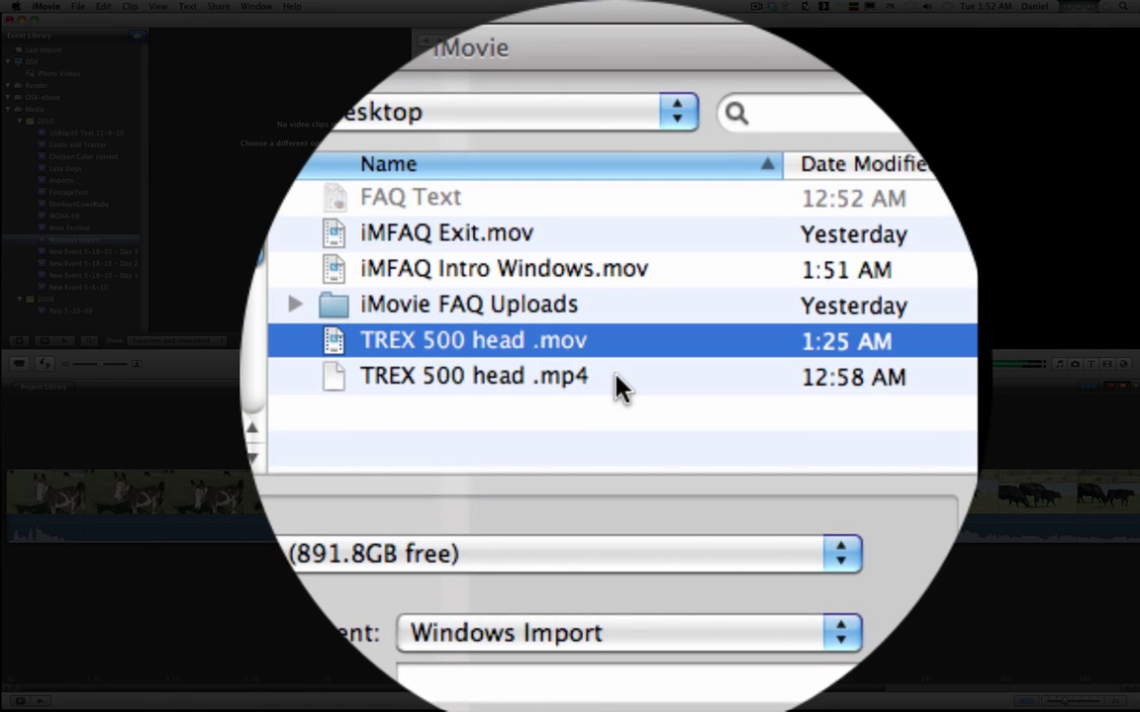
shift+click(615, 386)
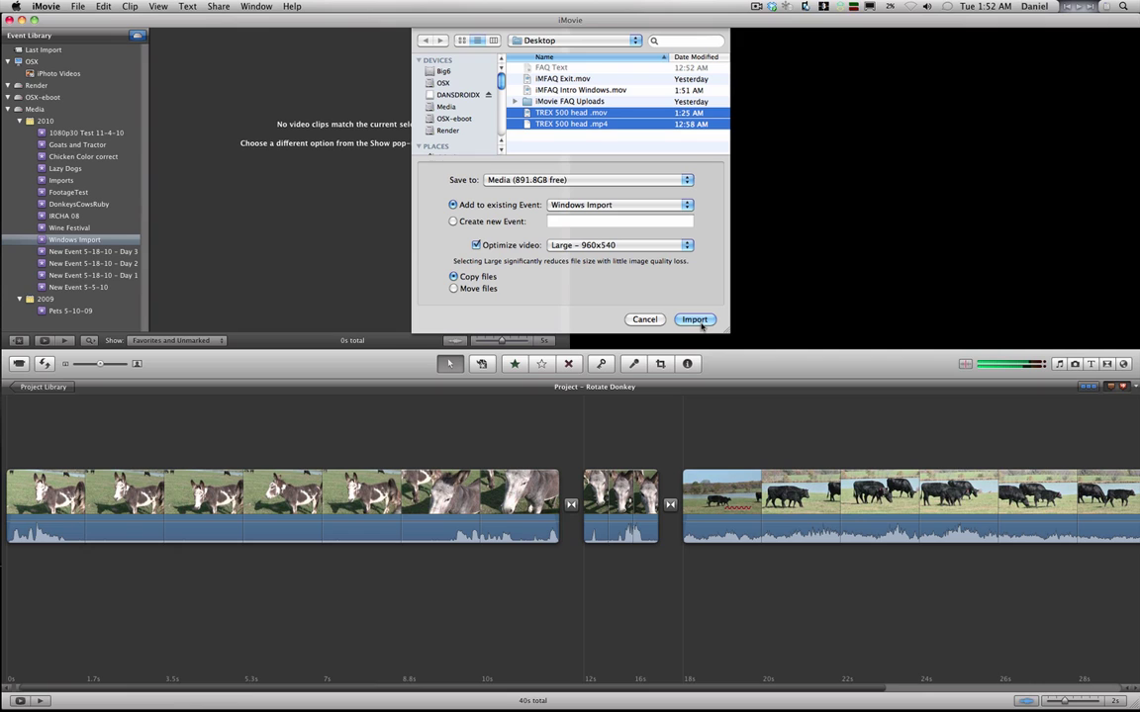
click(695, 319)
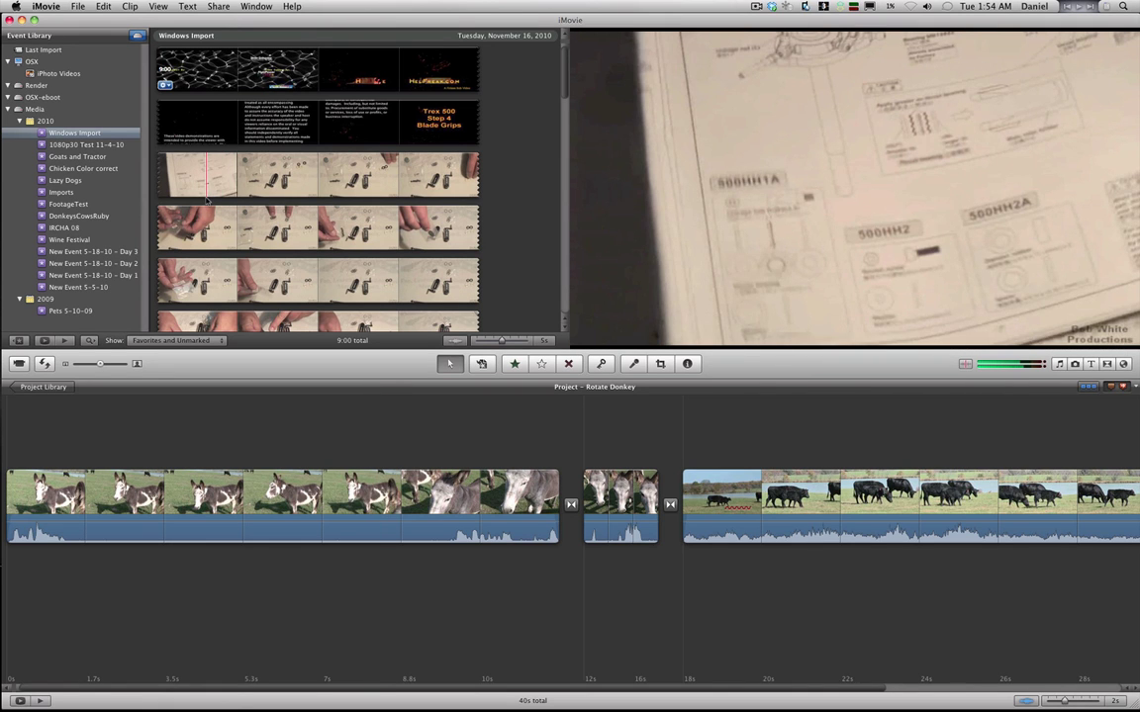
Import Alan600n-Gathering07.wmv from the Movies folder via File > Import > Movies
click(77, 7)
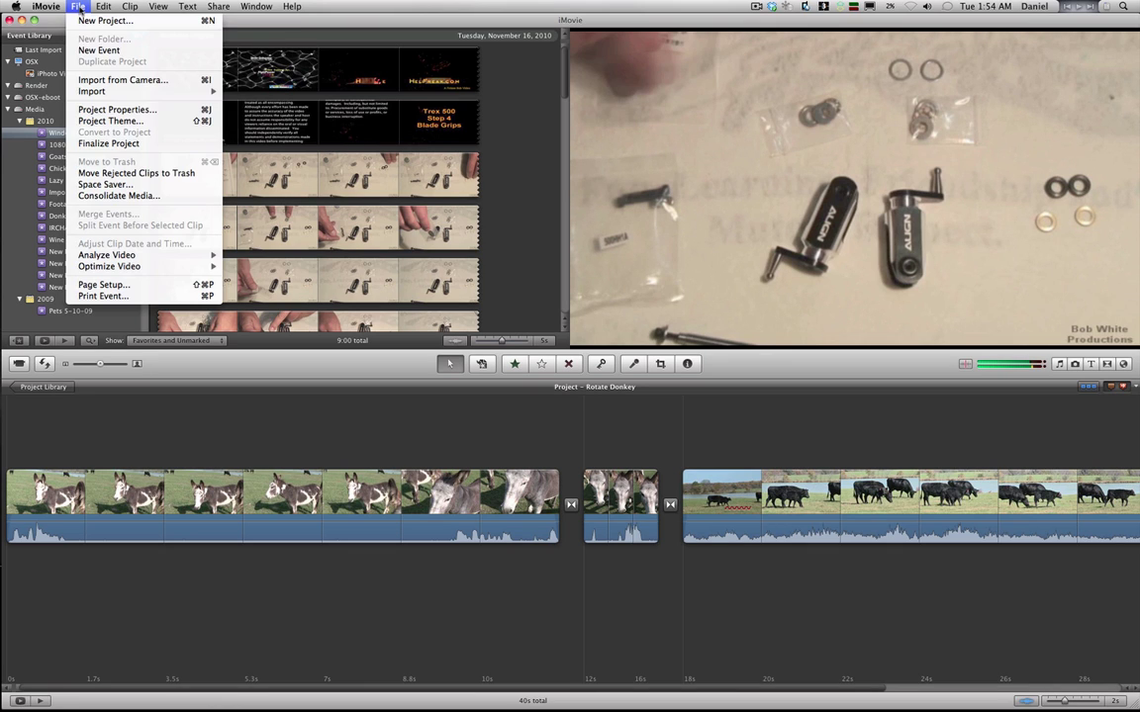
mouse_move(188, 91)
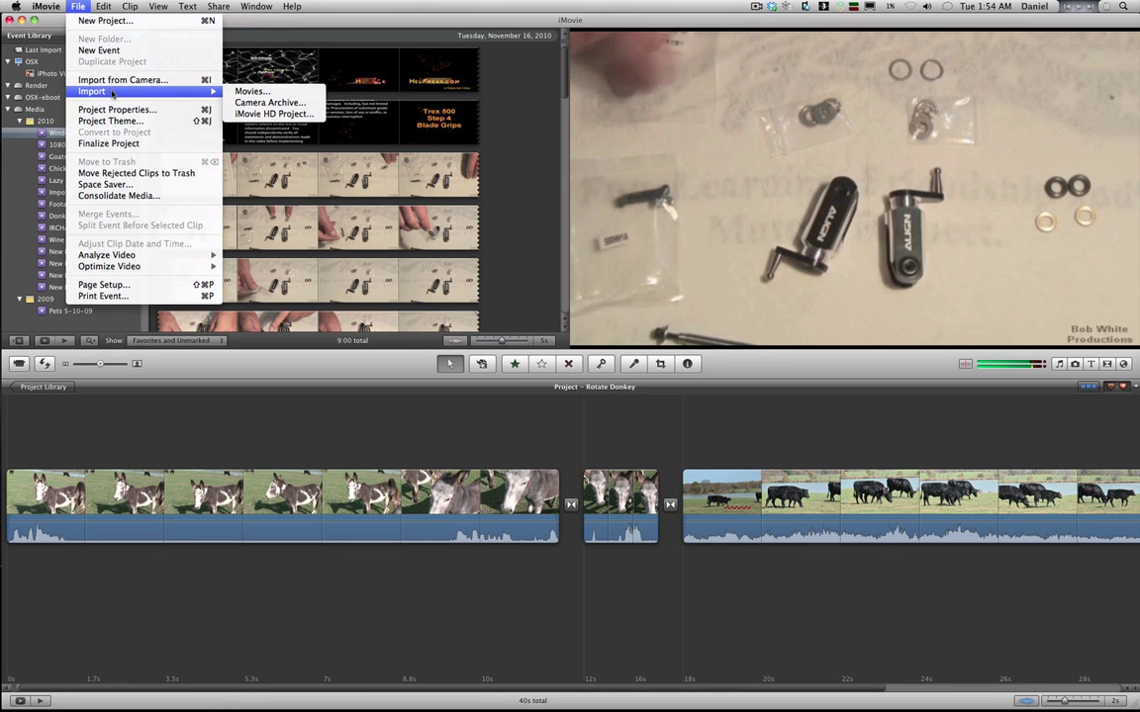
click(242, 92)
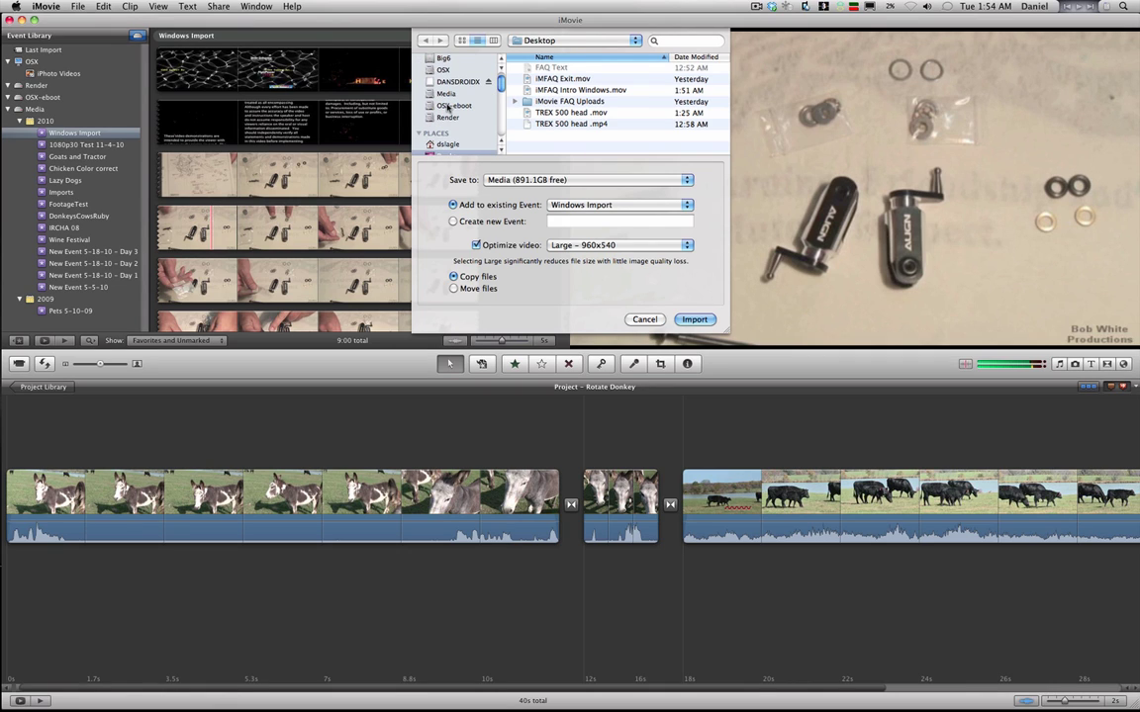
scroll(447, 107, down, 1)
scroll(448, 107, down, 8)
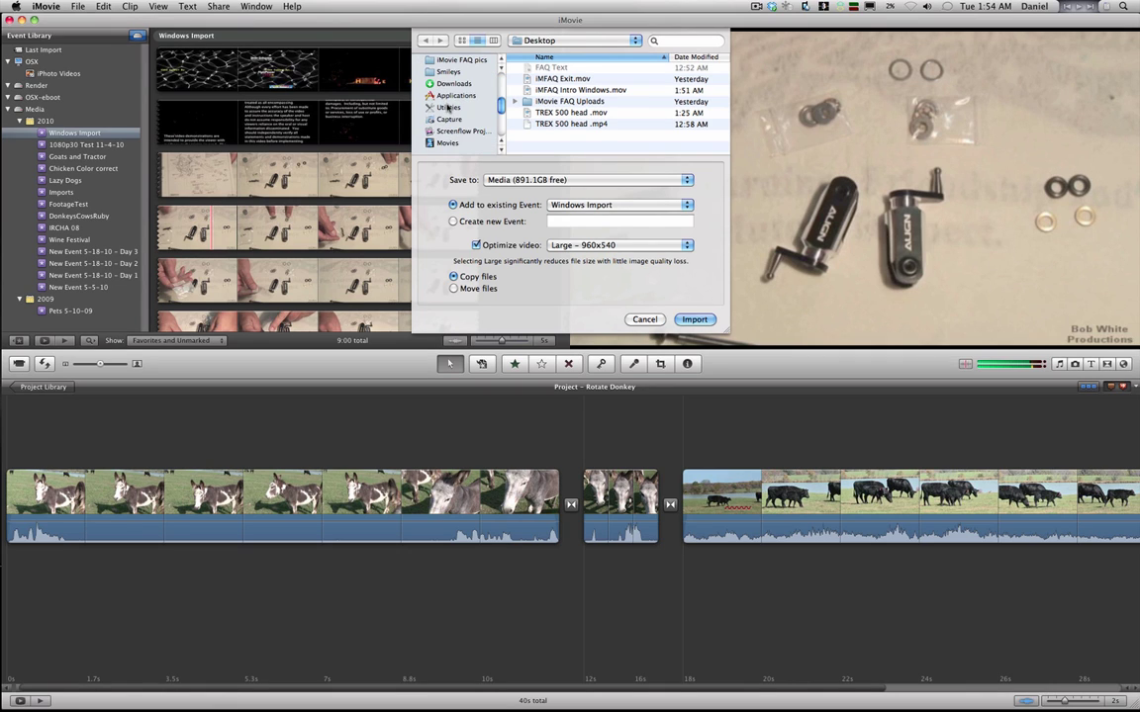
click(449, 144)
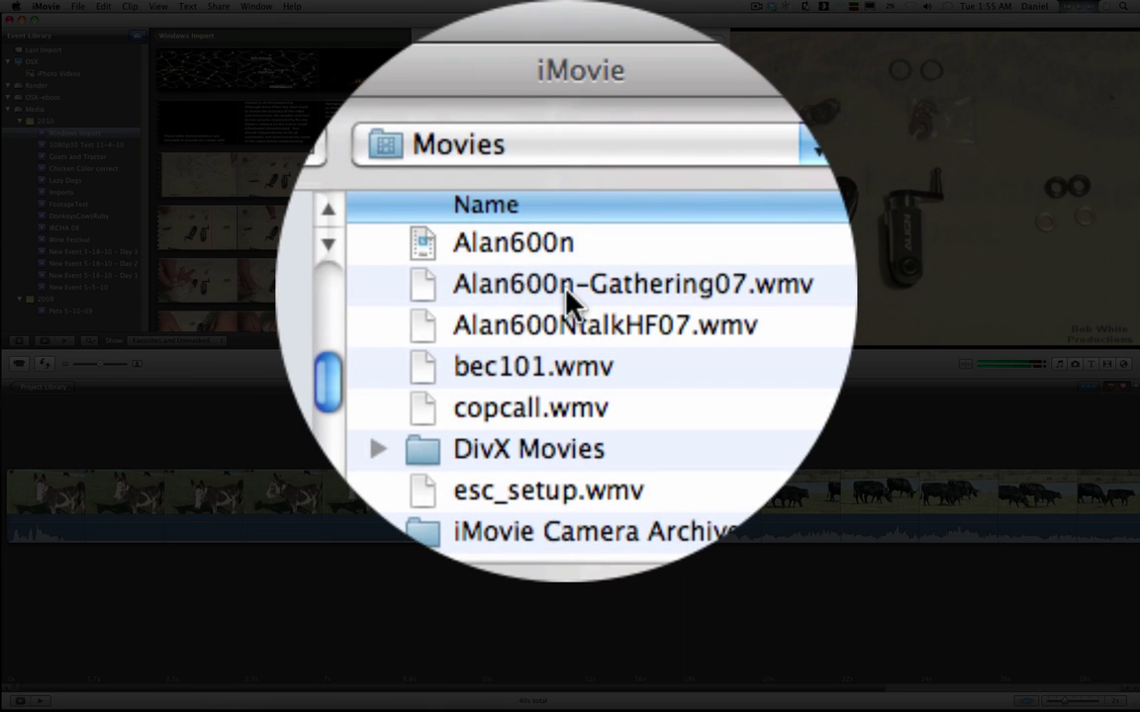
double_click(566, 292)
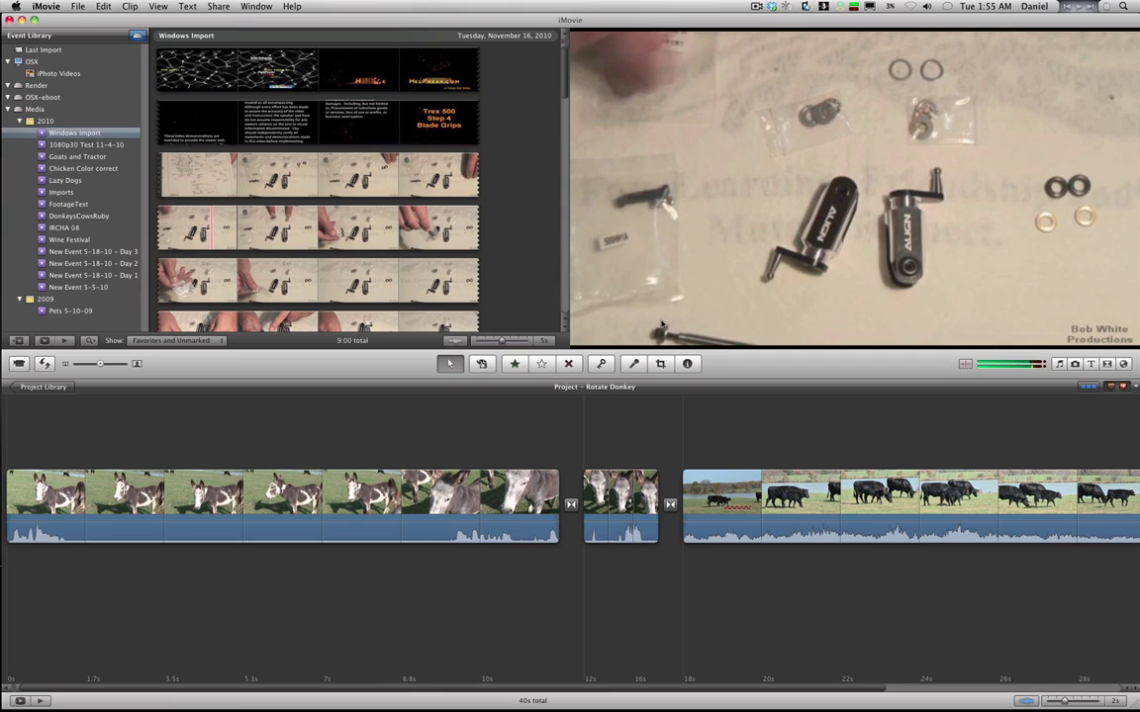